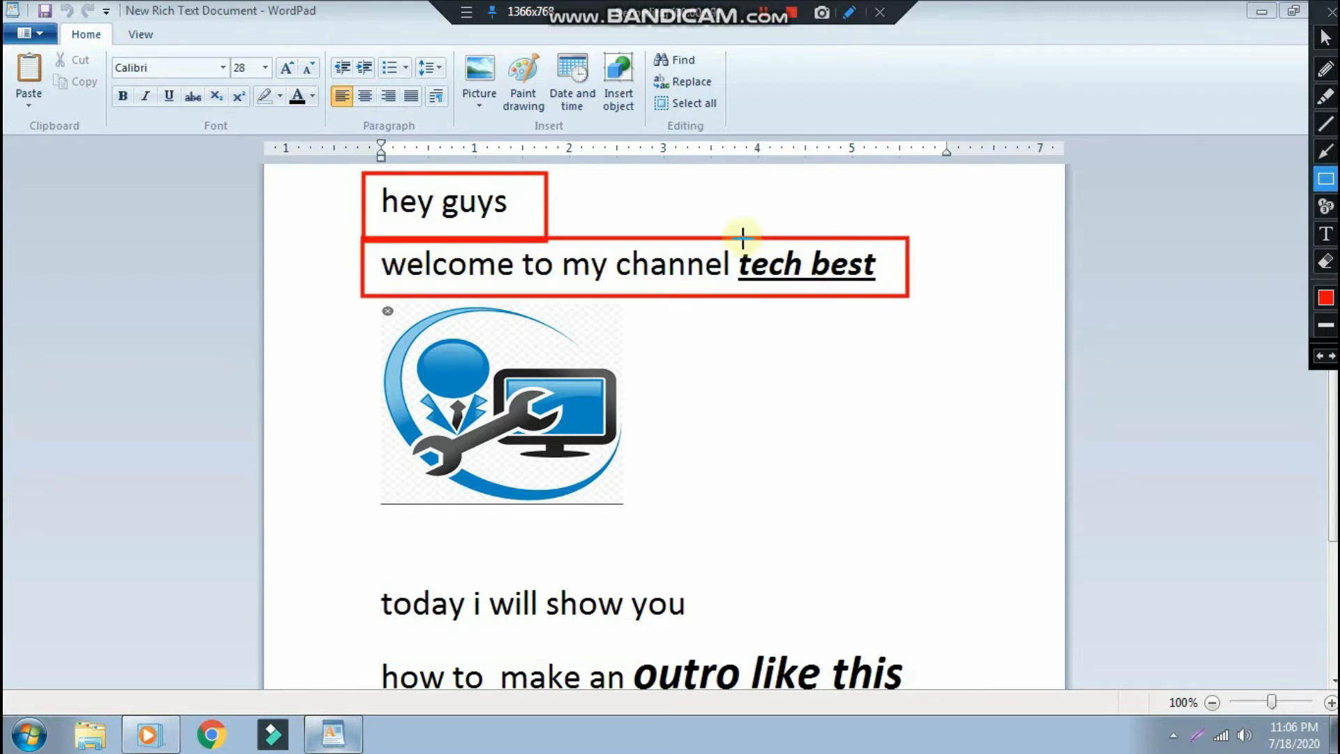
{"action": "mouse_move", "coordinate": [365, 292]}
{"action": "left_mouse_down"}
{"action": "mouse_move", "coordinate": [613, 365]}
{"action": "mouse_move", "coordinate": [651, 530]}
{"action": "left_mouse_up"}
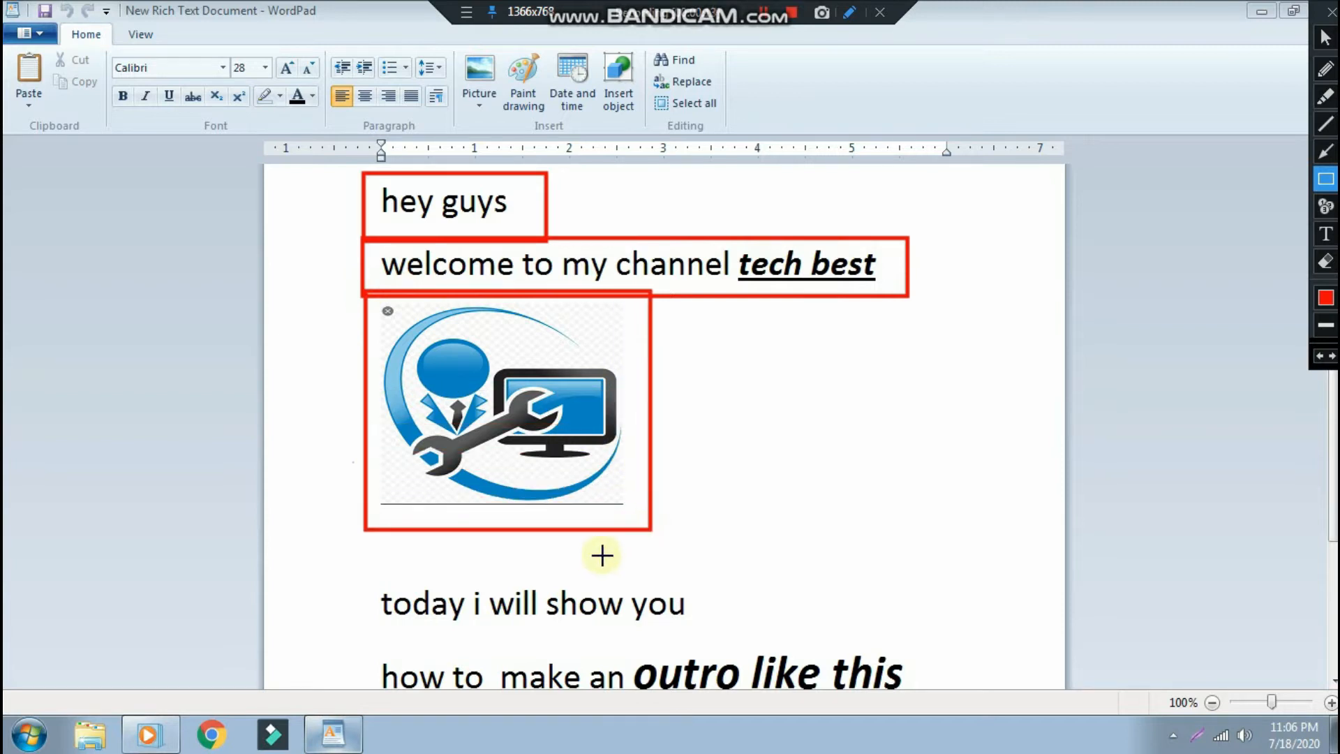
{"action": "mouse_move", "coordinate": [375, 575]}
{"action": "left_mouse_down"}
{"action": "mouse_move", "coordinate": [586, 634]}
{"action": "mouse_move", "coordinate": [732, 631]}
{"action": "left_mouse_up"}
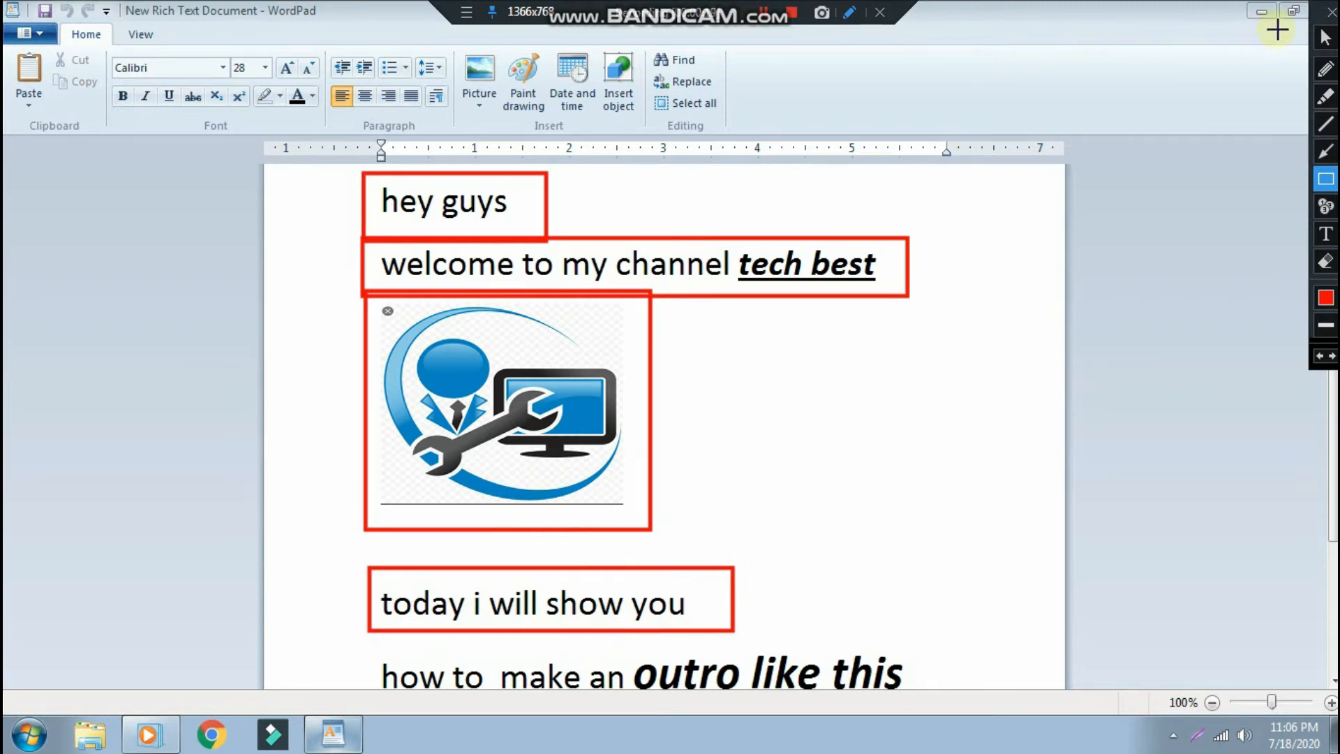
{"action": "left_click", "coordinate": [1330, 18]}
{"action": "scroll", "coordinate": [724, 457], "scroll_direction": "down", "scroll_amount": 3}
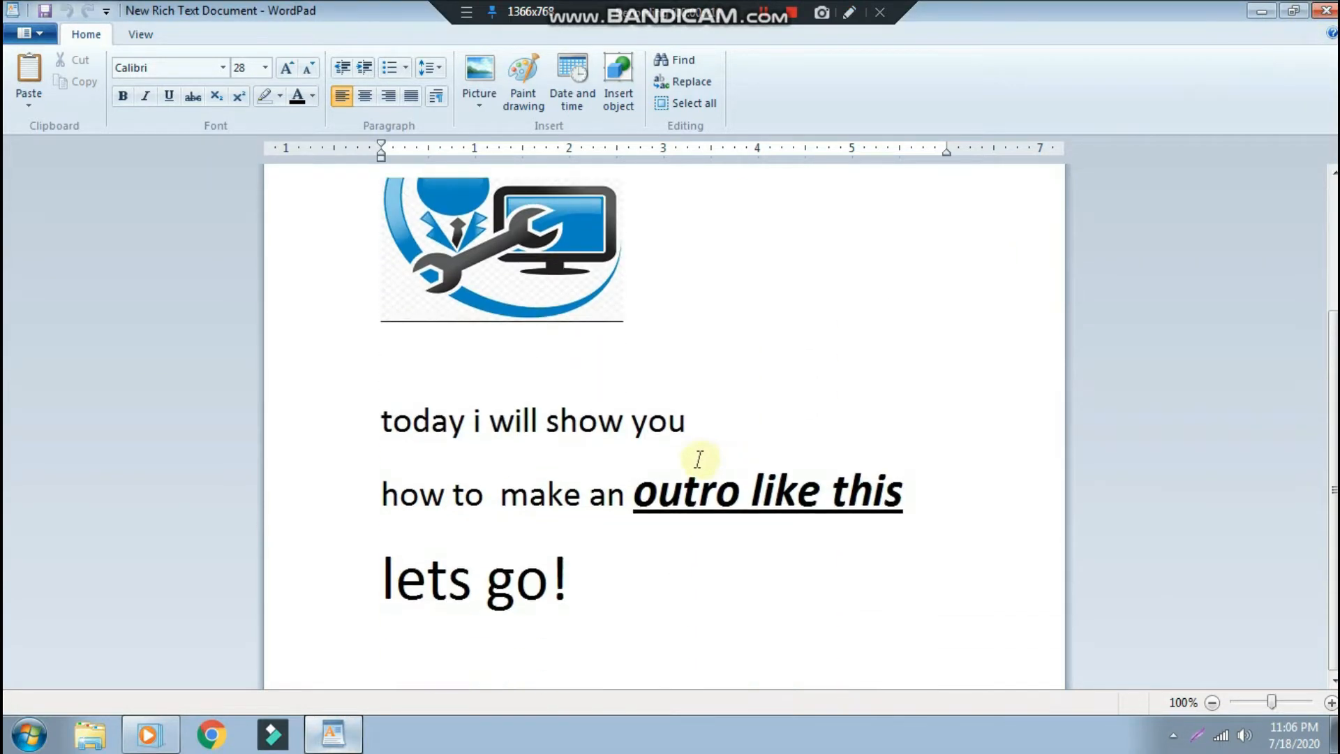
{"action": "left_click", "coordinate": [847, 15]}
{"action": "mouse_move", "coordinate": [370, 469]}
{"action": "left_mouse_down"}
{"action": "mouse_move", "coordinate": [888, 508]}
{"action": "mouse_move", "coordinate": [935, 542]}
{"action": "left_mouse_up"}
{"action": "left_click_drag", "start_coordinate": [631, 457], "coordinate": [927, 542]}
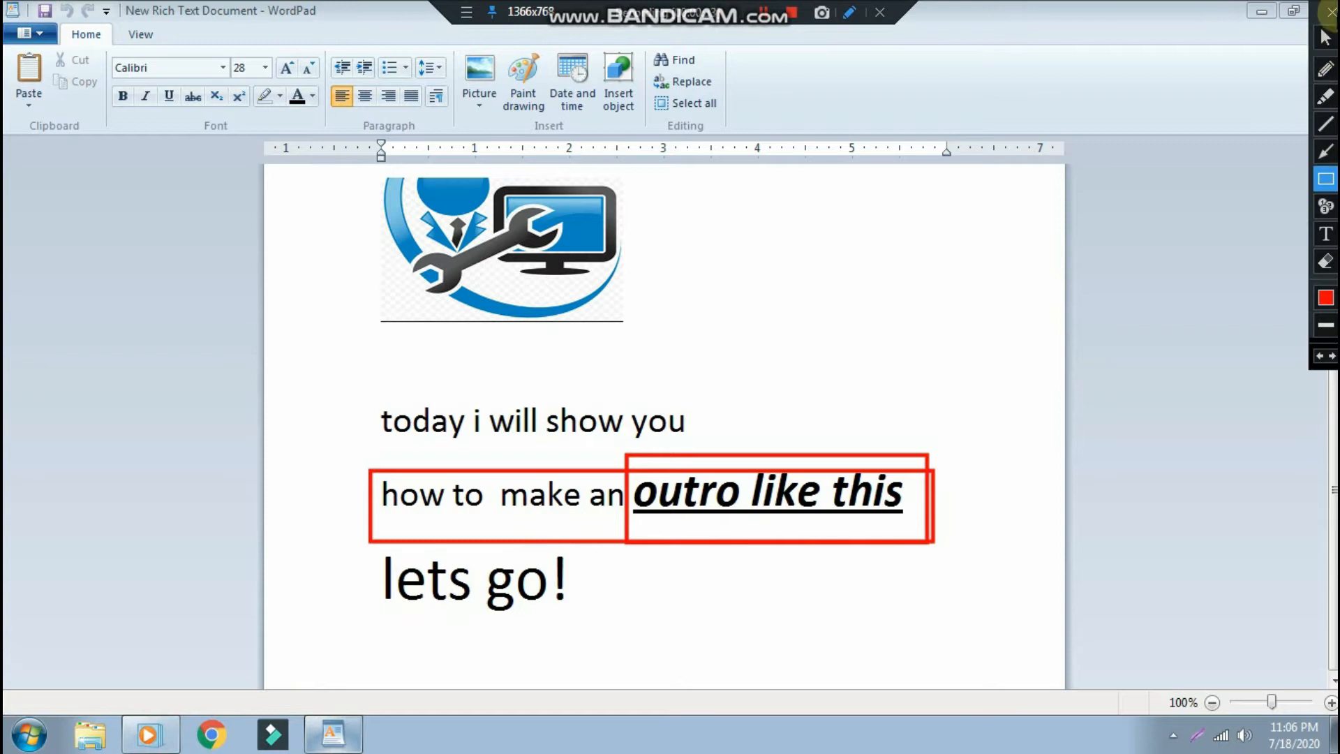
{"action": "left_click", "coordinate": [1330, 11]}
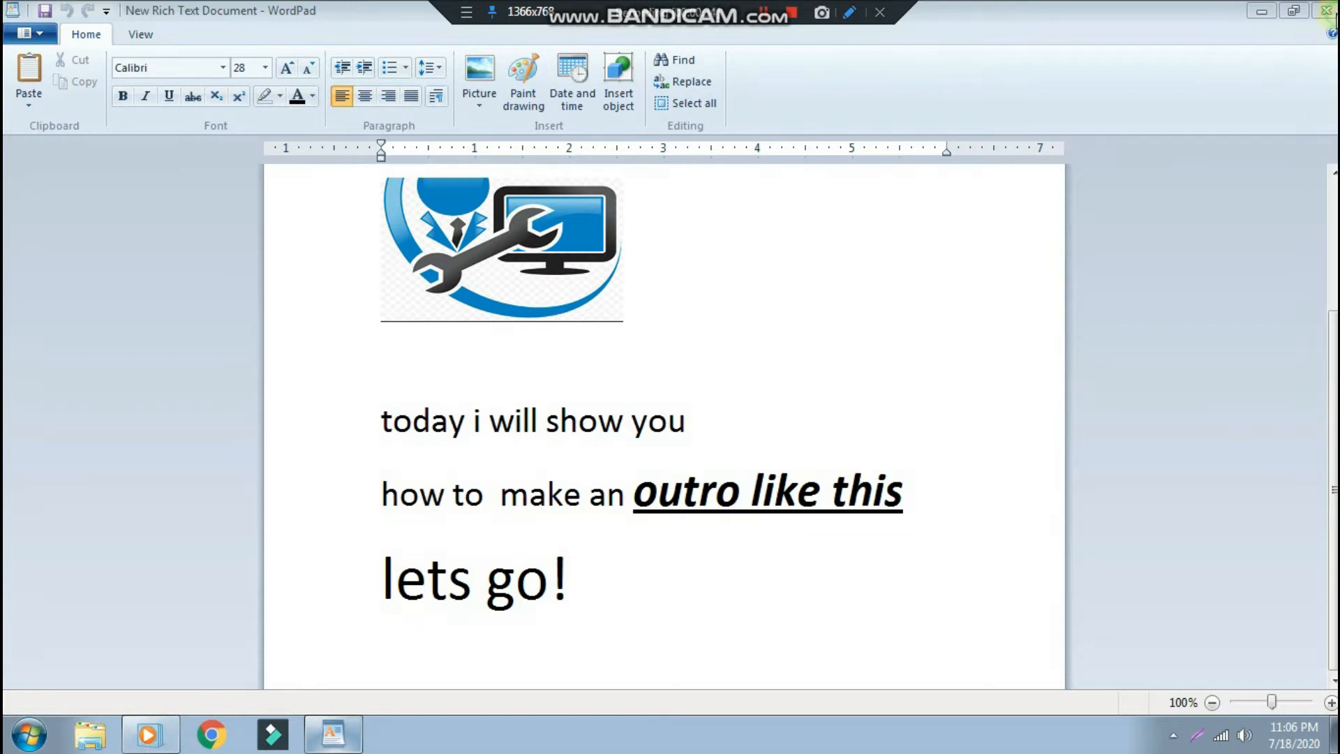
{"action": "left_click", "coordinate": [161, 734]}
{"action": "key", "text": "ctrl+p"}
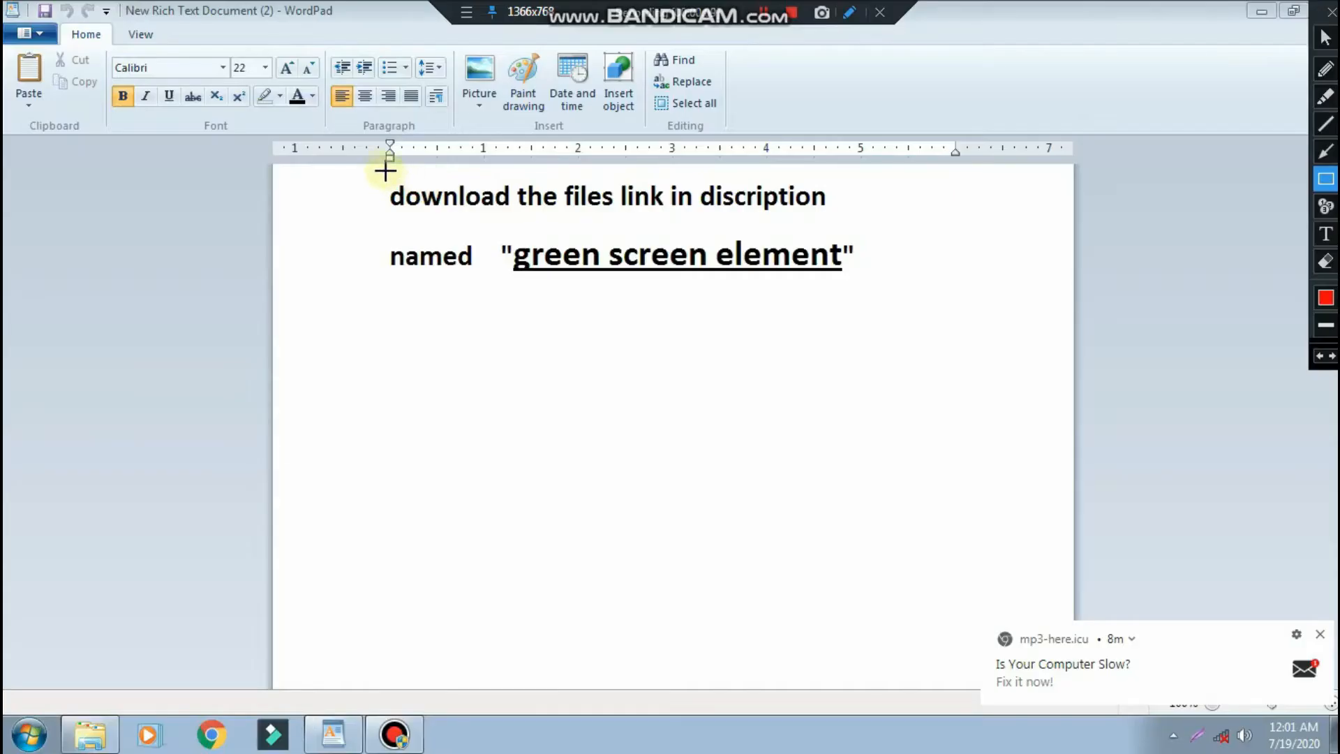
{"action": "mouse_move", "coordinate": [439, 171]}
{"action": "left_mouse_down"}
{"action": "mouse_move", "coordinate": [777, 180]}
{"action": "mouse_move", "coordinate": [847, 223]}
{"action": "left_mouse_up"}
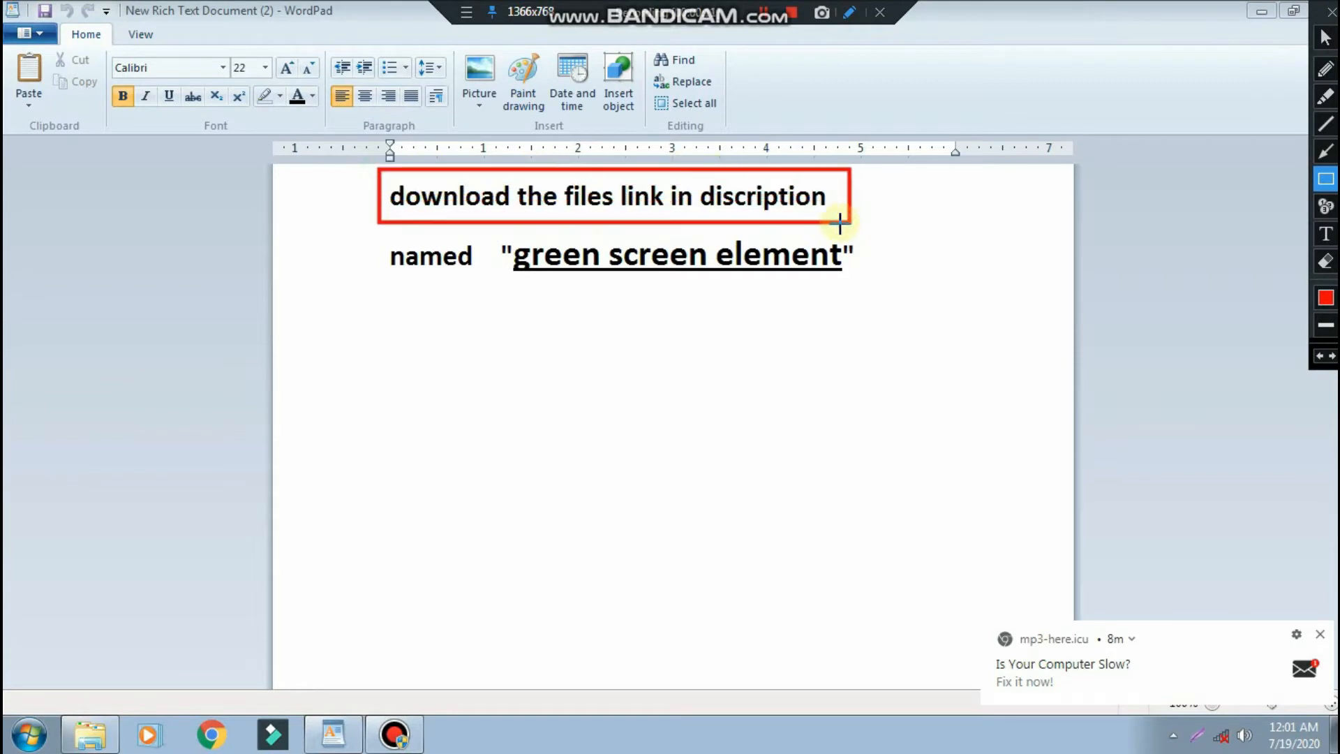
{"action": "left_click_drag", "start_coordinate": [675, 200], "coordinate": [821, 219]}
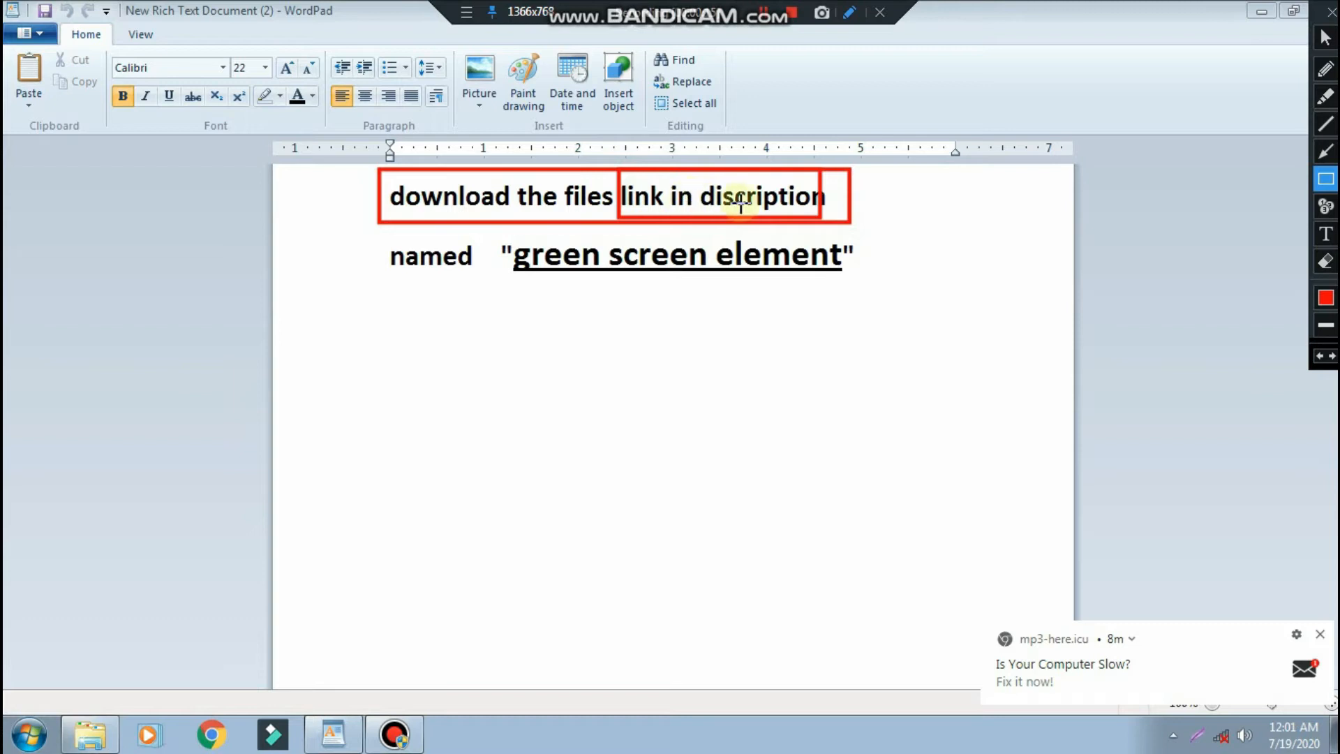
{"action": "mouse_move", "coordinate": [373, 234]}
{"action": "left_mouse_down"}
{"action": "mouse_move", "coordinate": [802, 239]}
{"action": "mouse_move", "coordinate": [873, 269]}
{"action": "mouse_move", "coordinate": [879, 301]}
{"action": "left_mouse_up"}
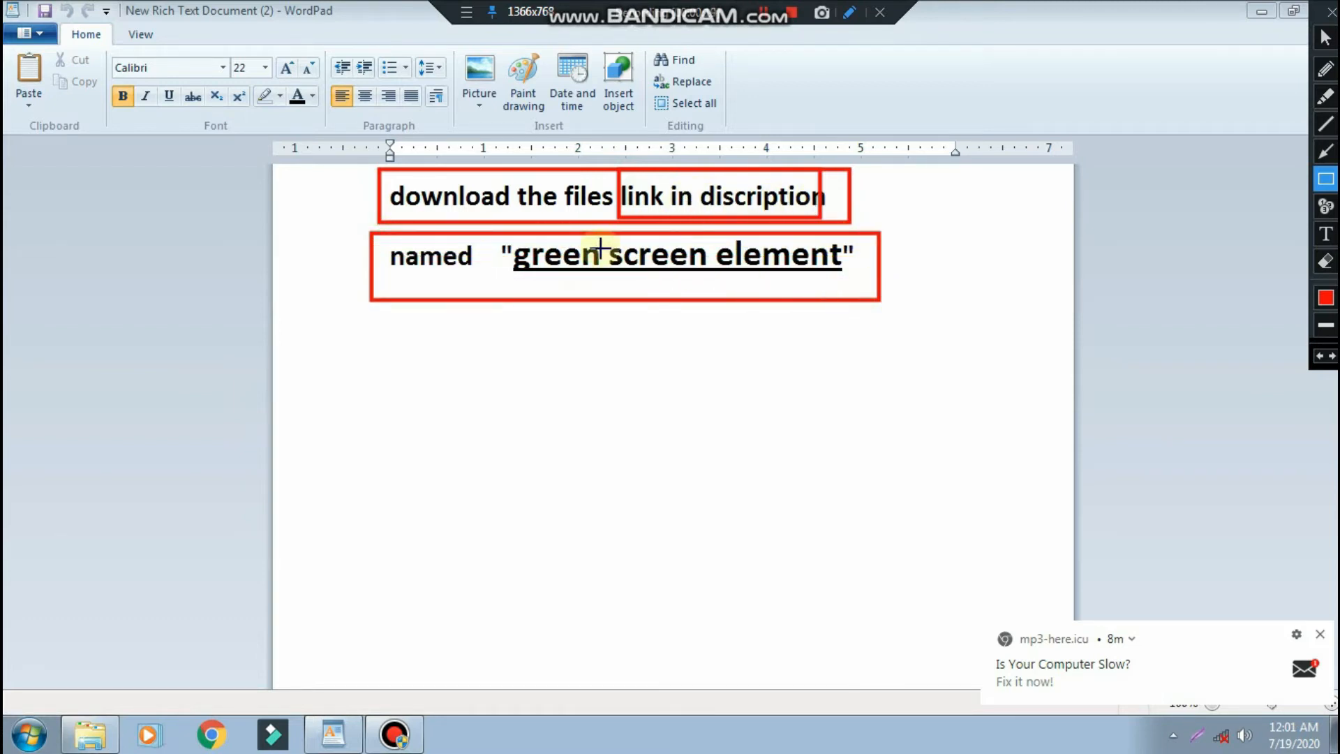
{"action": "left_click_drag", "start_coordinate": [489, 231], "coordinate": [872, 288]}
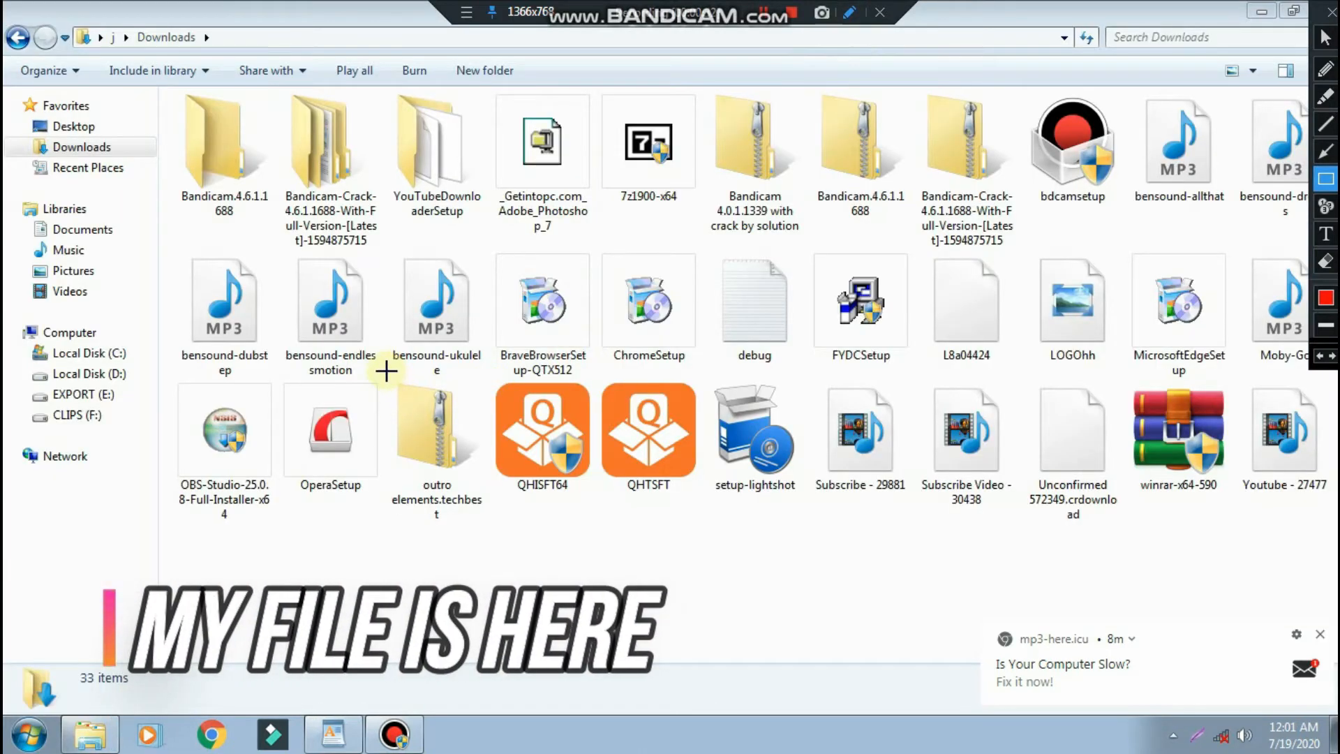
{"action": "left_click_drag", "start_coordinate": [386, 371], "coordinate": [496, 542]}
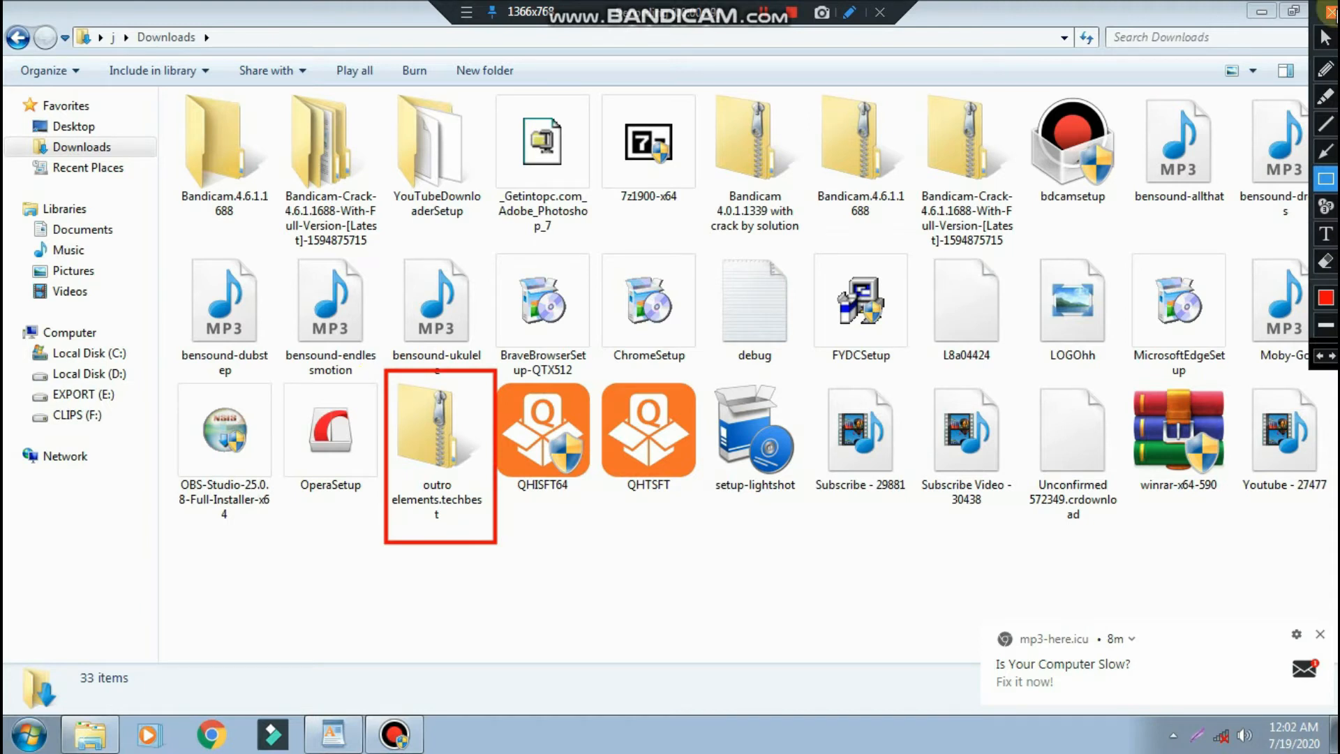
{"action": "left_click", "coordinate": [1330, 13]}
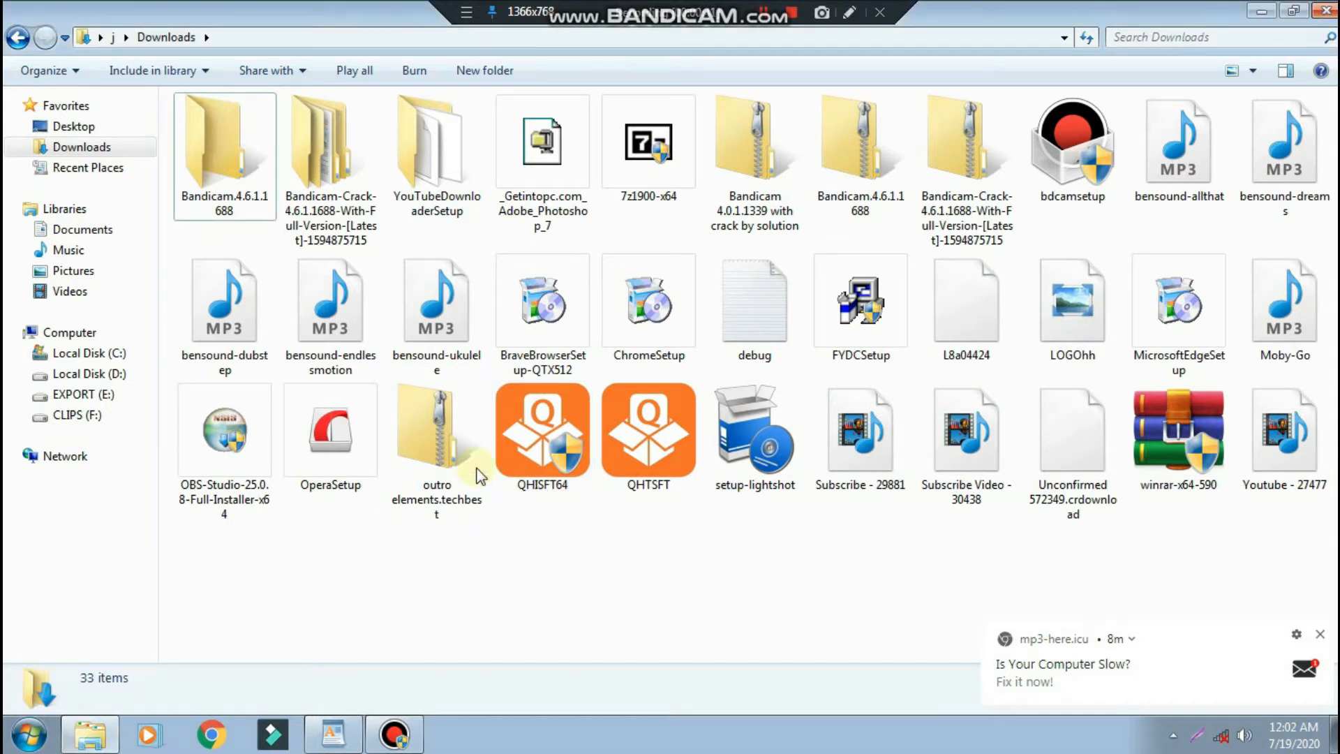
Extract all files of the outro elements.techbest zip archive into its own folder in Downloads, showing the extracted files when complete.
{"action": "right_click", "coordinate": [425, 434]}
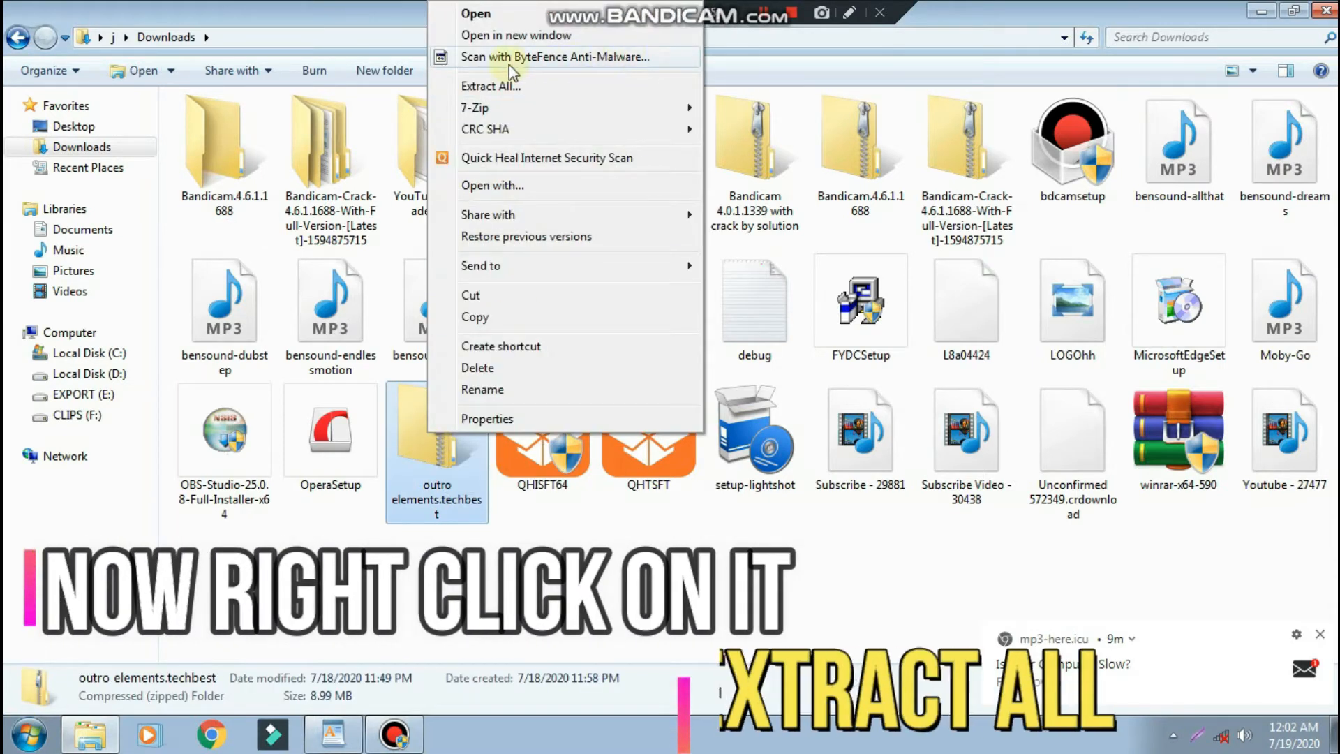
{"action": "left_click", "coordinate": [540, 88]}
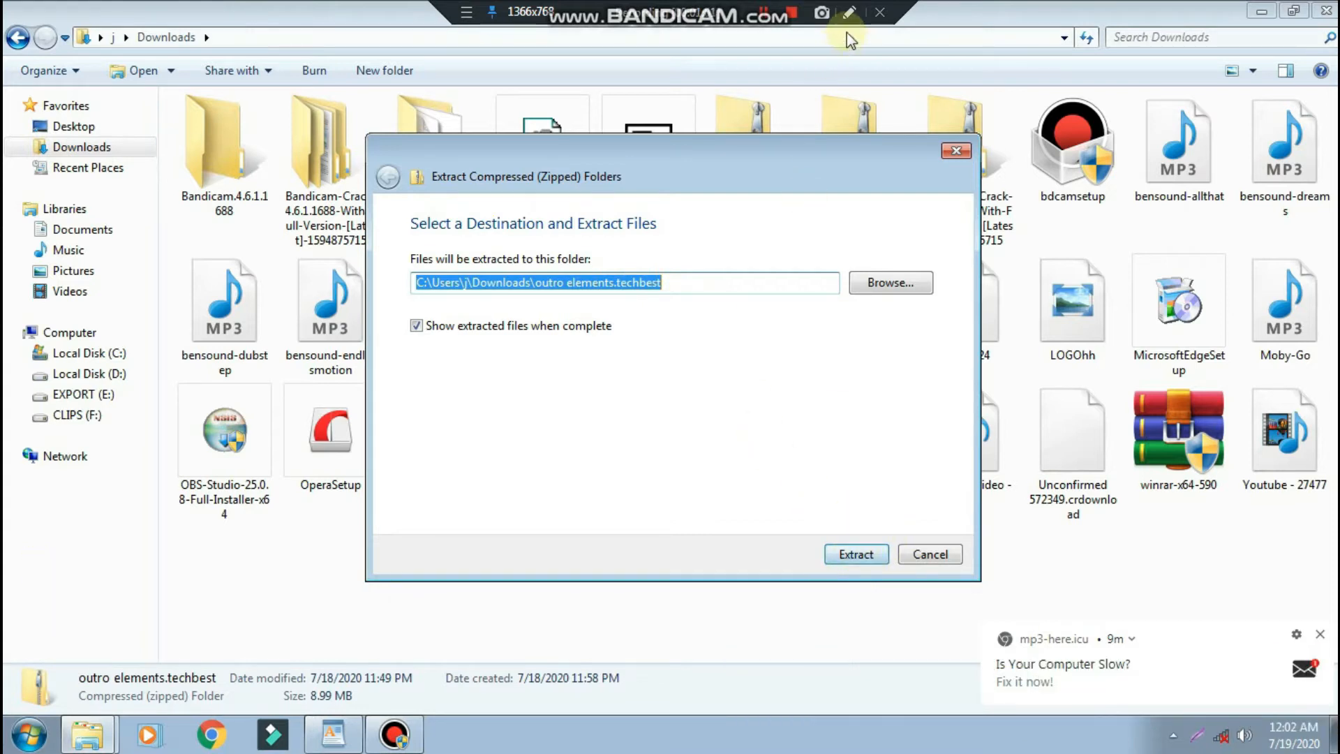
{"action": "left_click", "coordinate": [849, 12]}
{"action": "left_click_drag", "start_coordinate": [813, 528], "coordinate": [900, 574]}
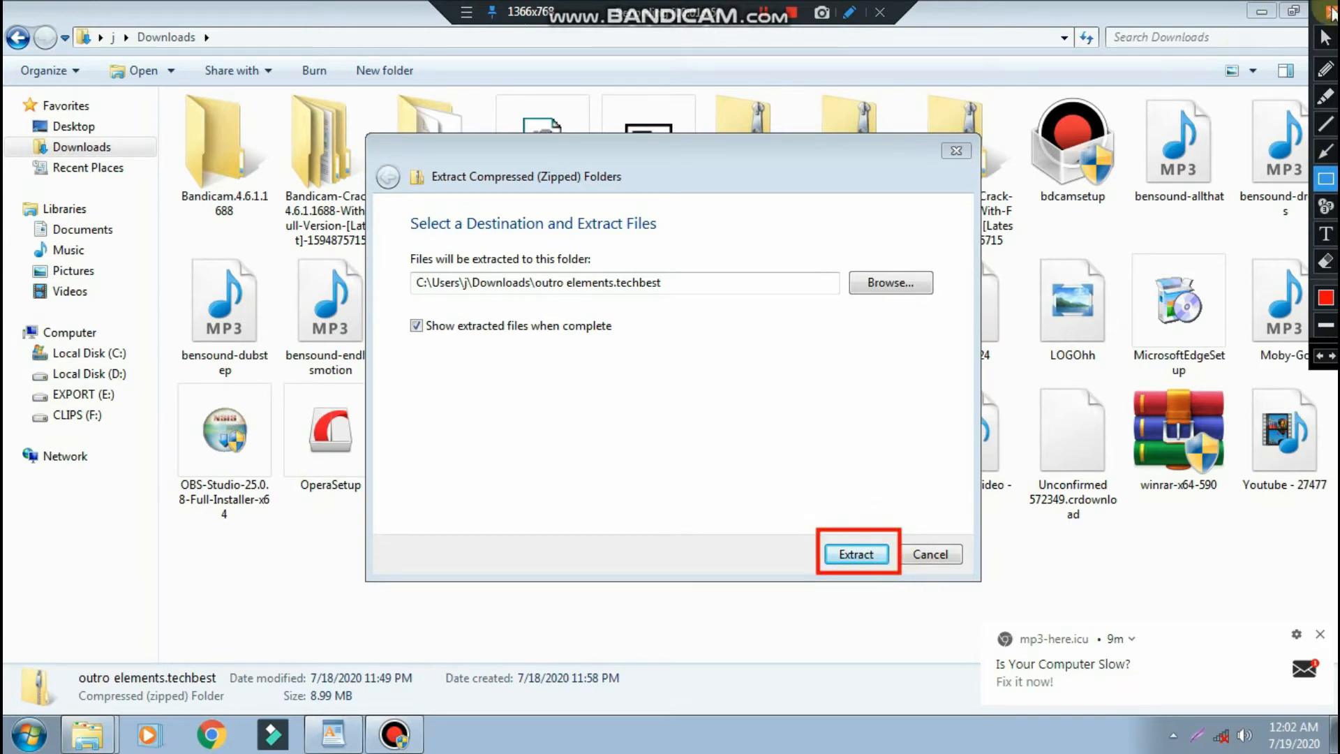
{"action": "left_click", "coordinate": [1332, 12]}
{"action": "left_click", "coordinate": [859, 555]}
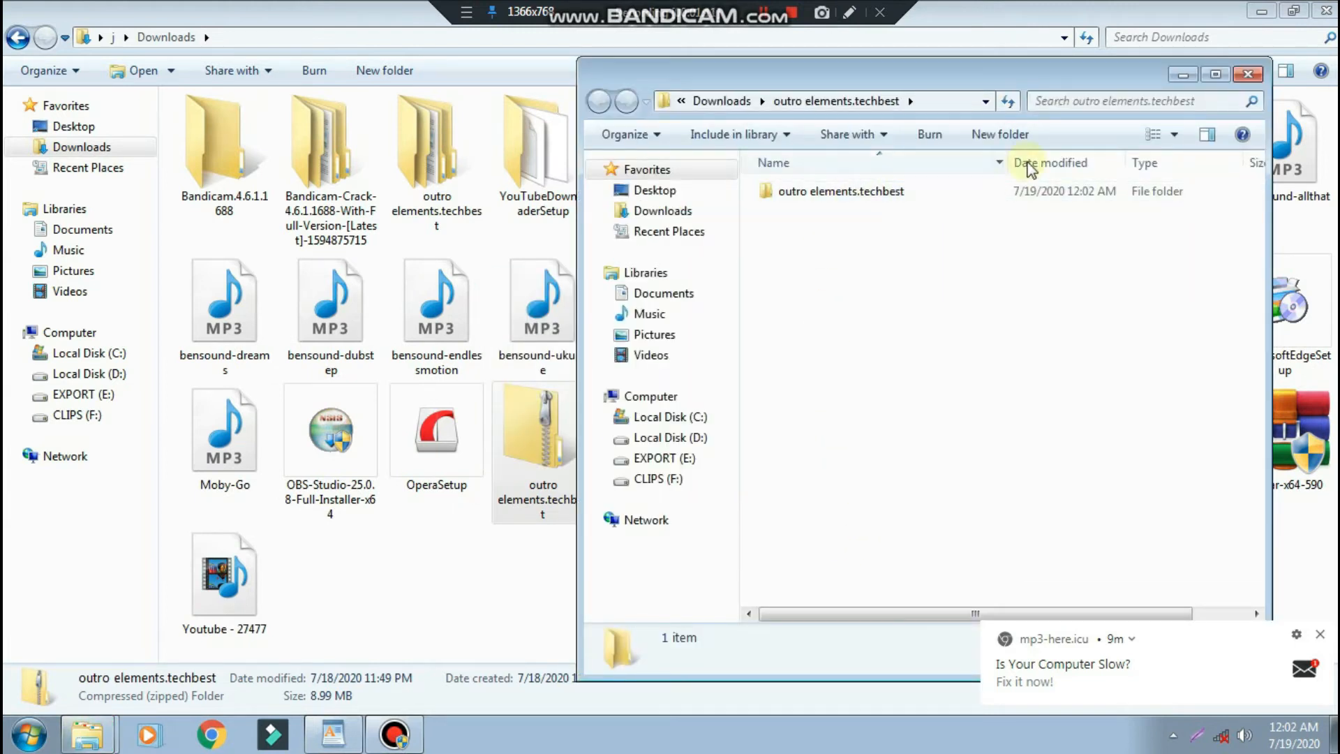
Open the extracted outro elements.techbest subfolder and close the Downloads and WordPad windows behind it.
{"action": "left_click", "coordinate": [1323, 13]}
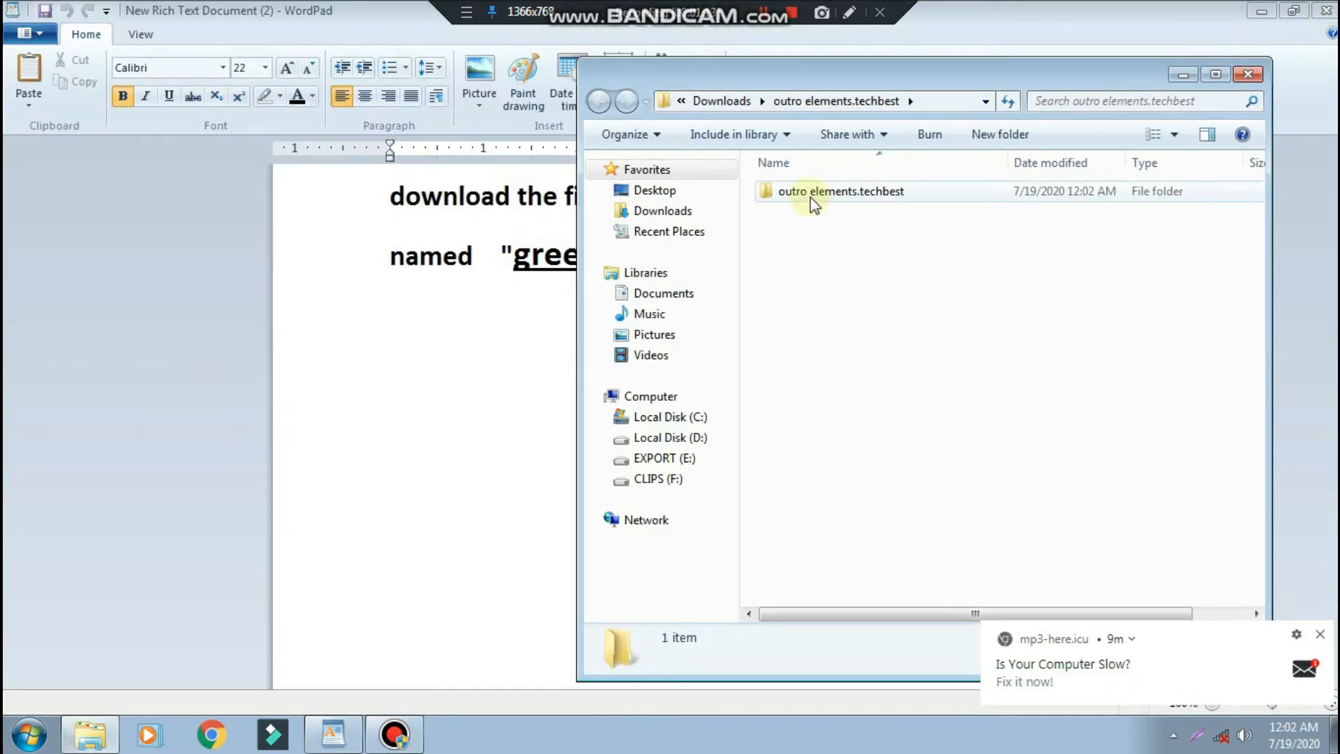
{"action": "double_click", "coordinate": [886, 191]}
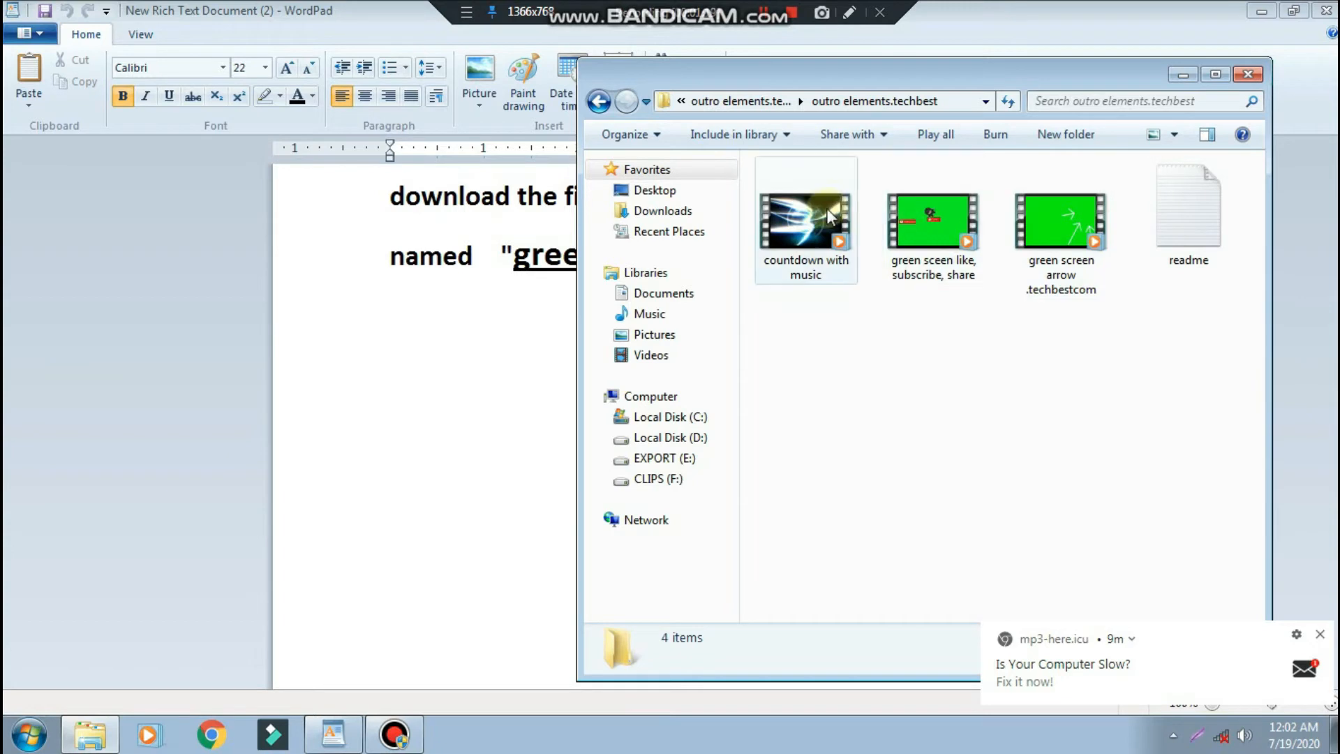
{"action": "left_click", "coordinate": [1326, 10]}
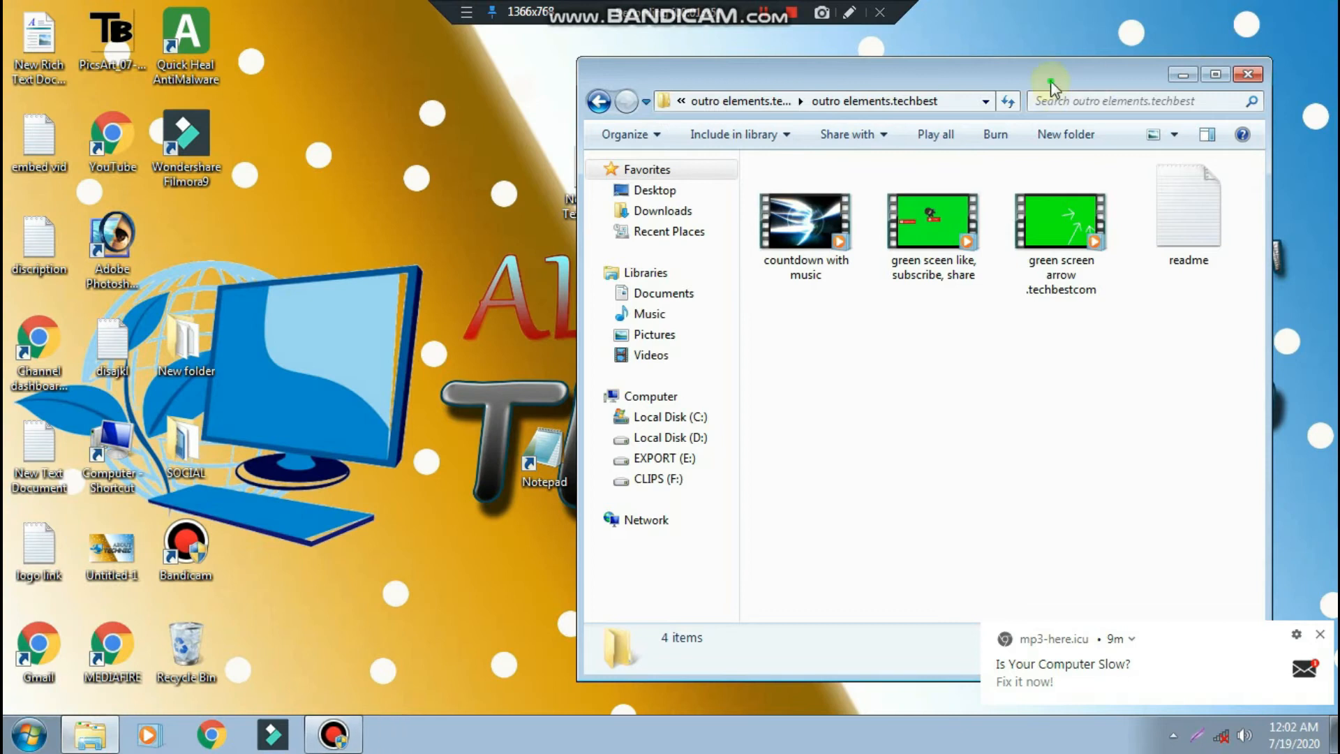
{"action": "left_click_drag", "start_coordinate": [868, 83], "coordinate": [870, 64]}
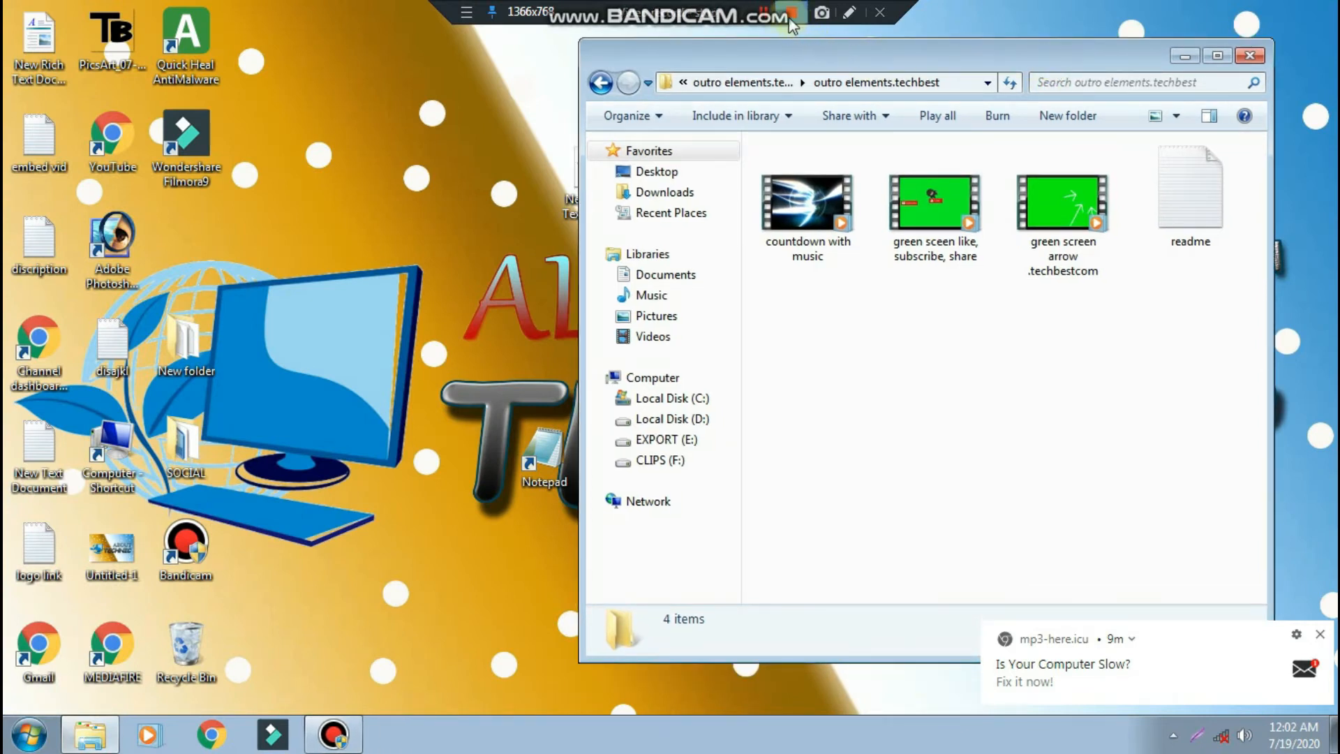
{"action": "left_click", "coordinate": [771, 22]}
{"action": "double_click", "coordinate": [773, 48]}
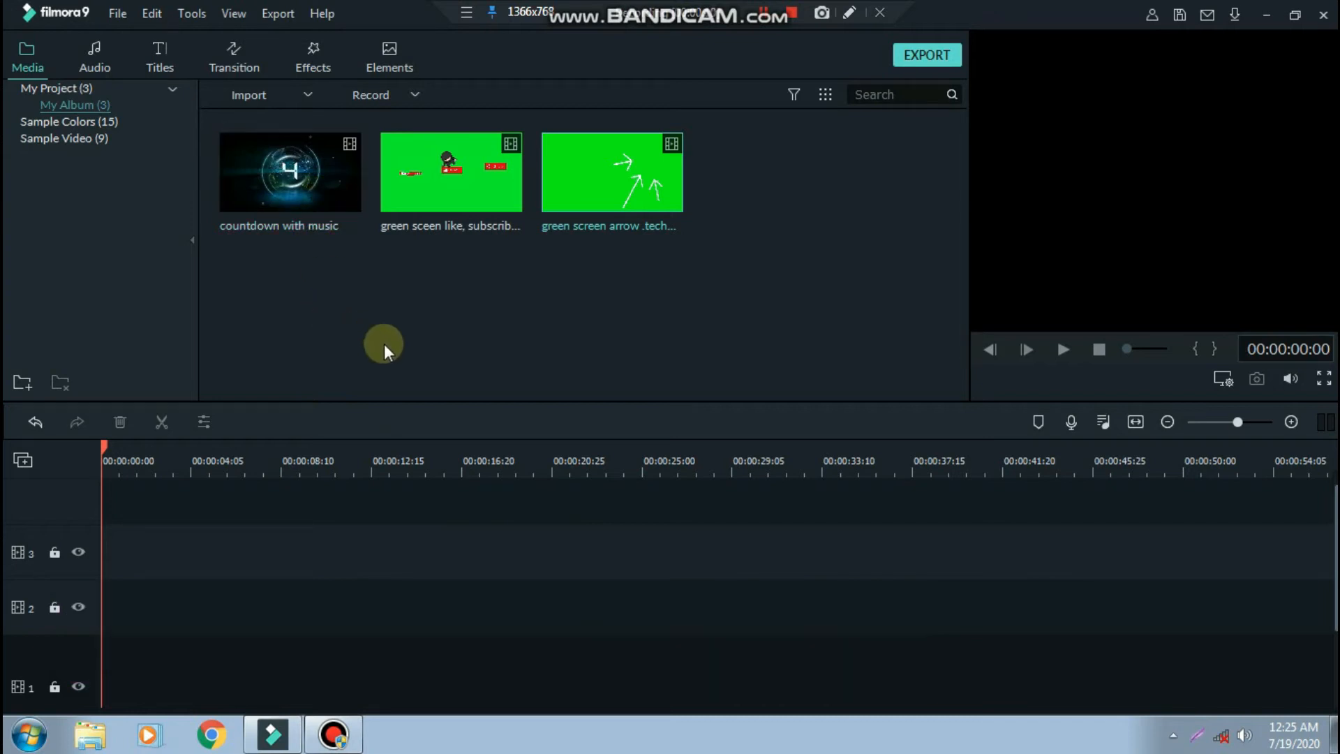
In Filmora, stack the countdown, like/subscribe/share and arrow clips at the timeline start on video tracks 2, 3 and 4.
{"action": "left_click_drag", "start_coordinate": [345, 182], "coordinate": [90, 602]}
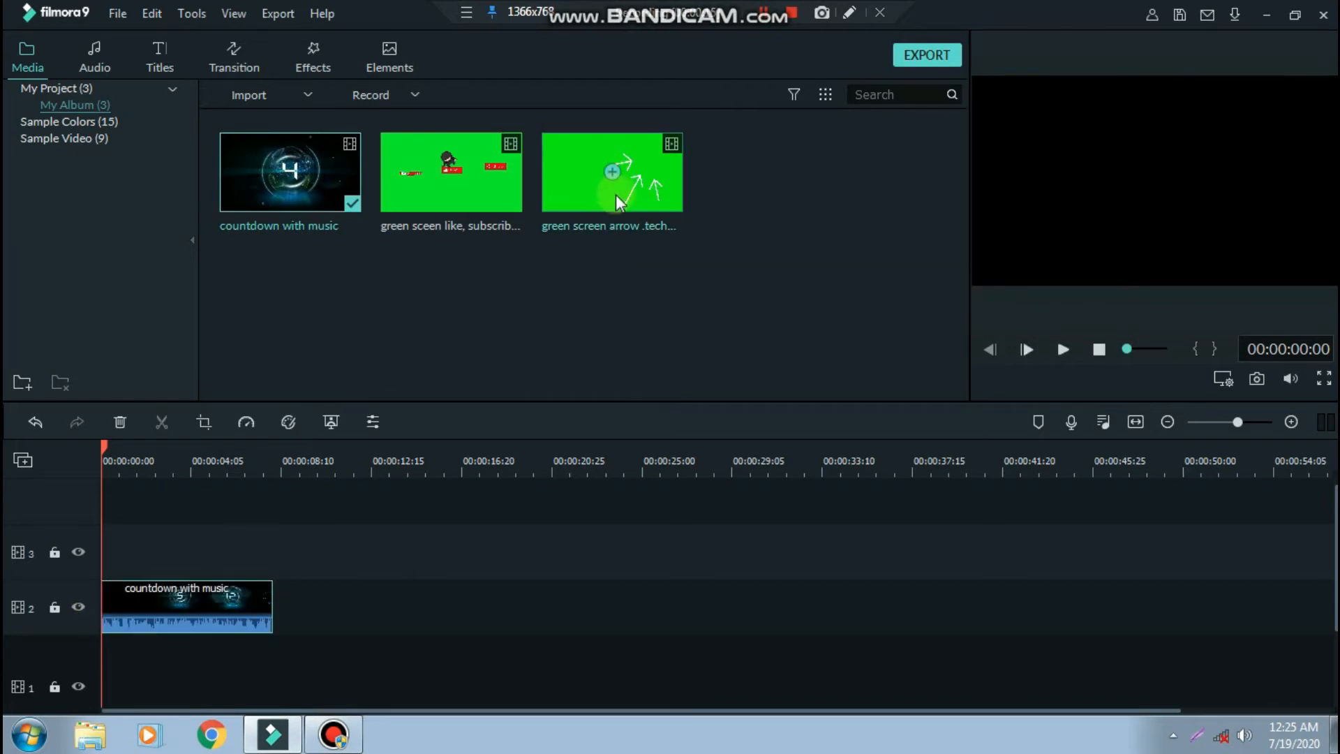
{"action": "left_click_drag", "start_coordinate": [495, 203], "coordinate": [94, 534]}
{"action": "left_click_drag", "start_coordinate": [639, 192], "coordinate": [61, 495]}
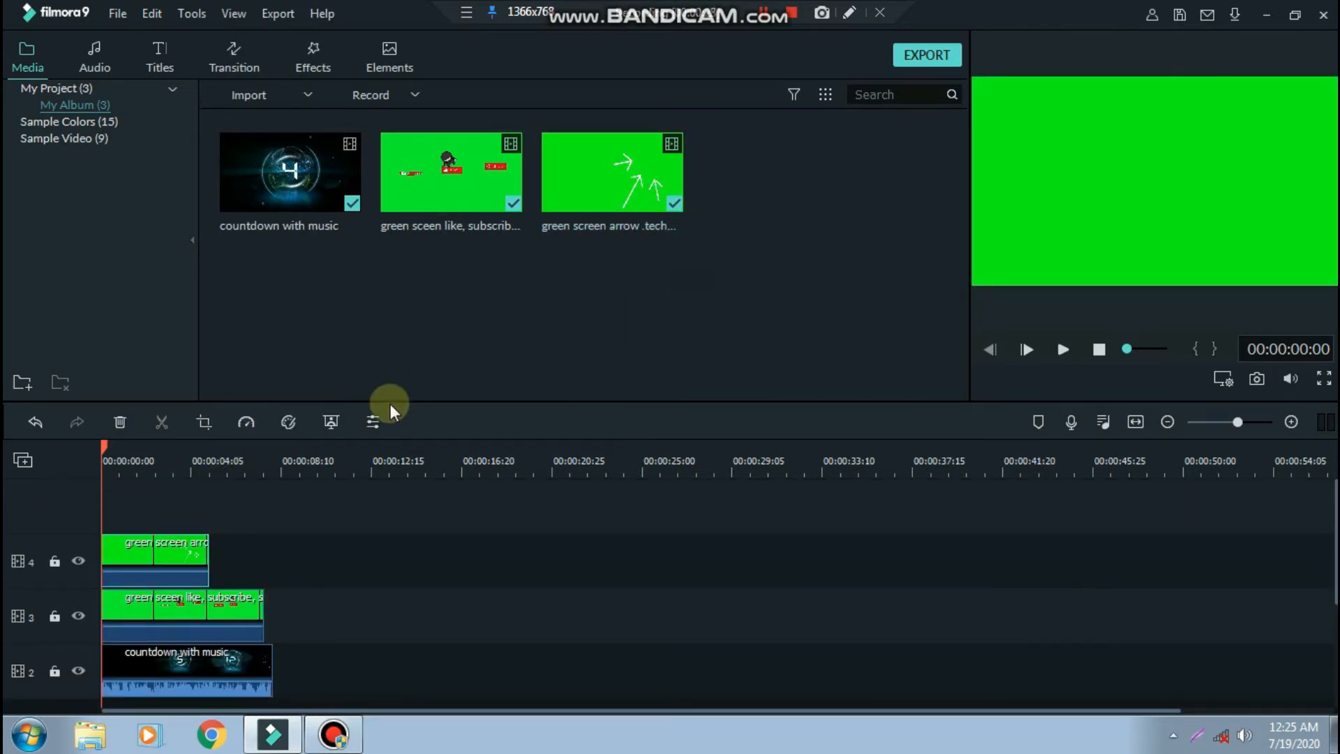
{"action": "left_click", "coordinate": [278, 506]}
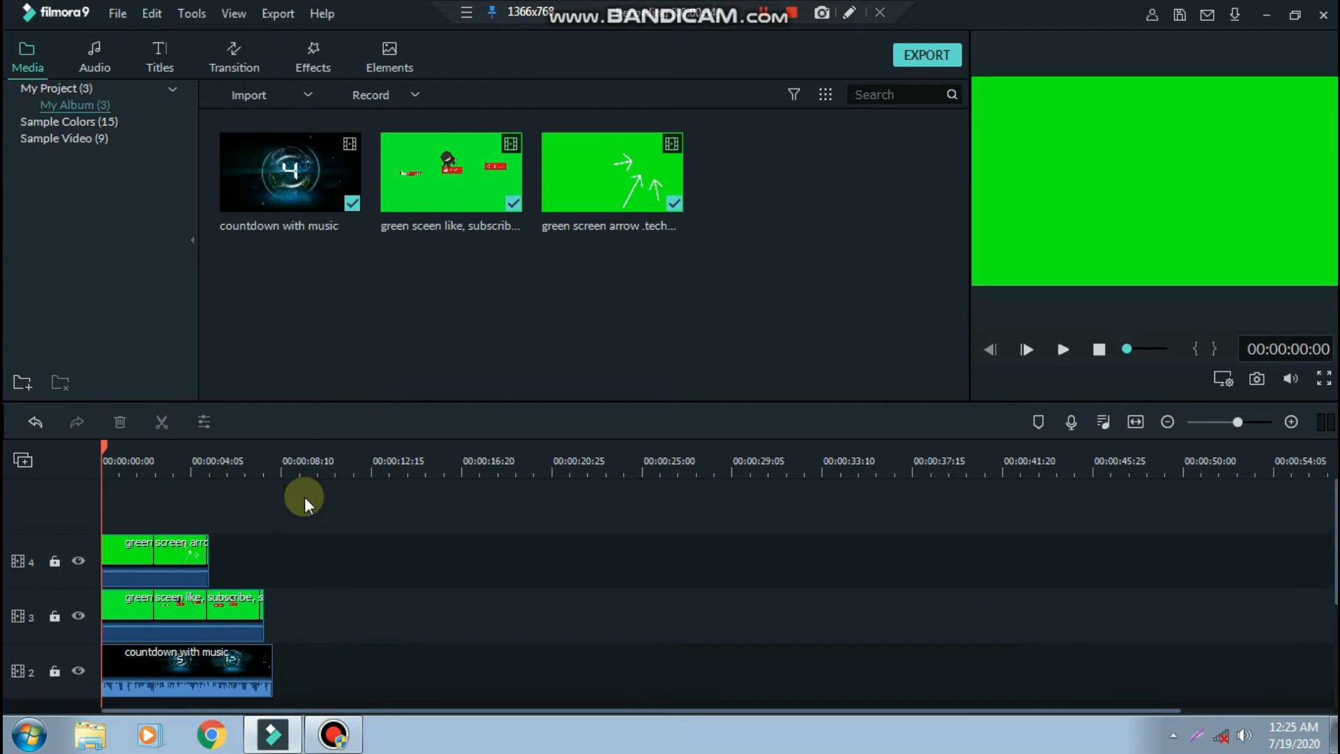
Add a second copy of the green screen arrow clip directly after the first one on track 4.
{"action": "left_click", "coordinate": [185, 554]}
{"action": "right_click", "coordinate": [185, 555]}
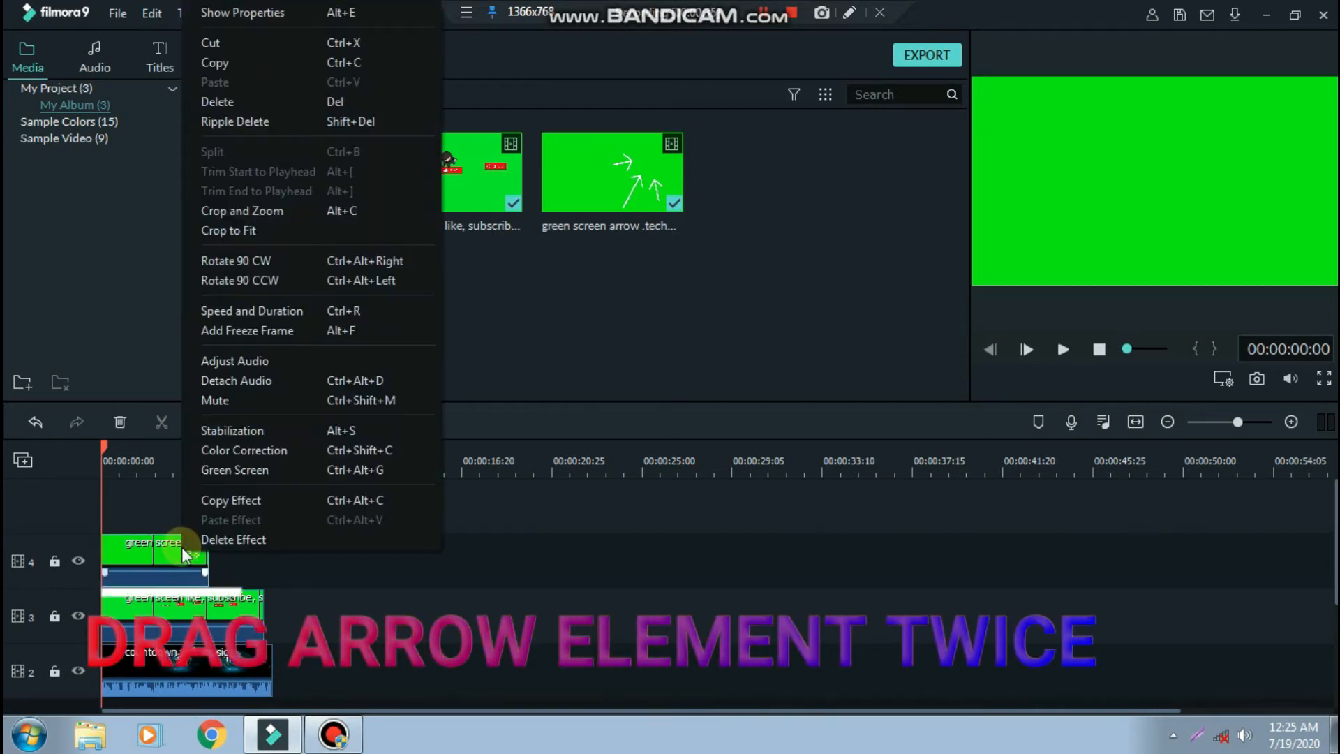
{"action": "left_click", "coordinate": [610, 290]}
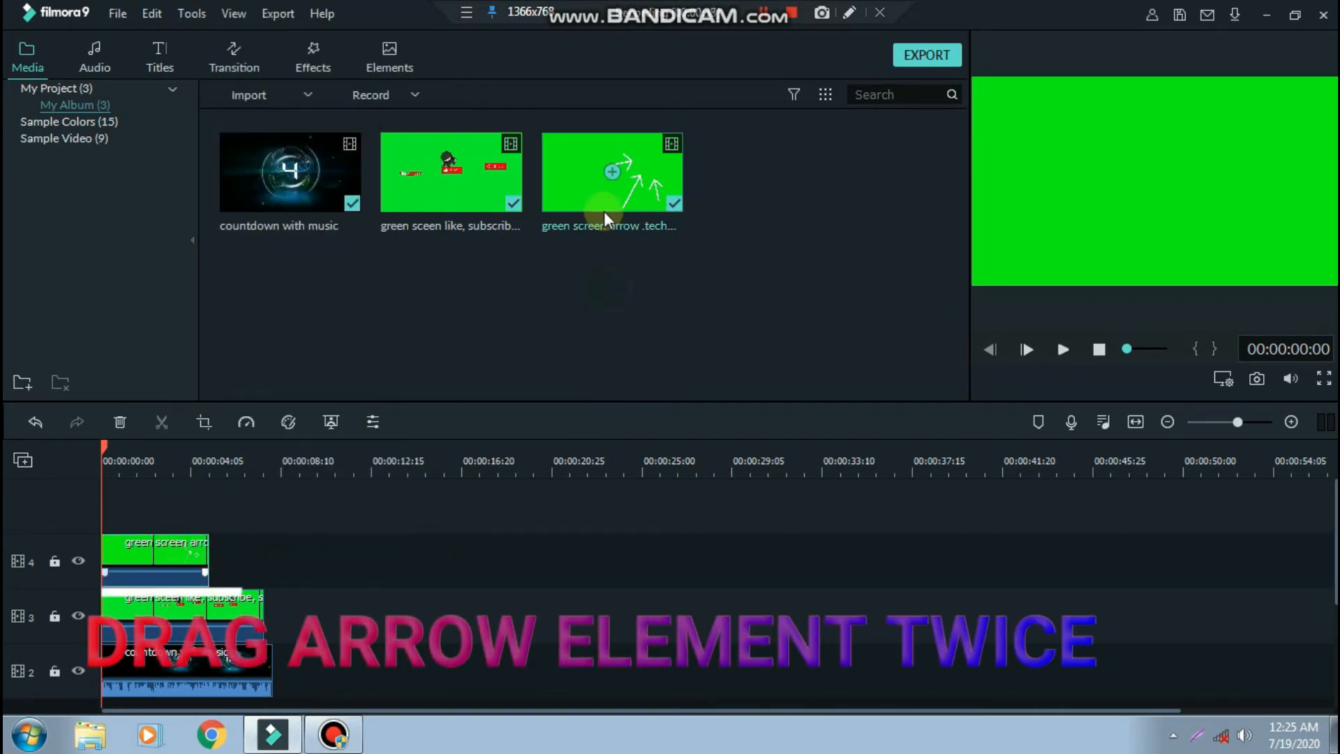
{"action": "left_click_drag", "start_coordinate": [617, 195], "coordinate": [209, 550]}
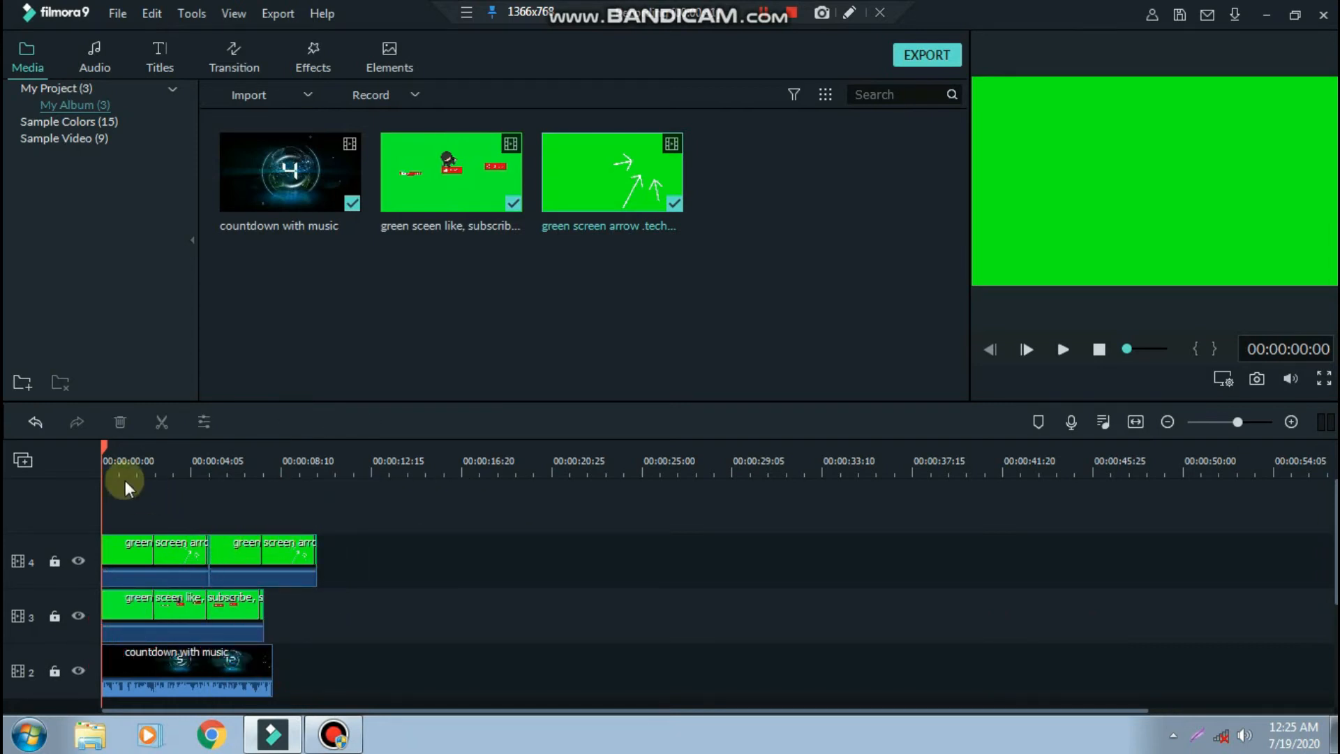
Split the second arrow clip at 00:00:07:29, where the countdown clip ends, and delete the excess part.
{"action": "left_click_drag", "start_coordinate": [106, 450], "coordinate": [275, 484]}
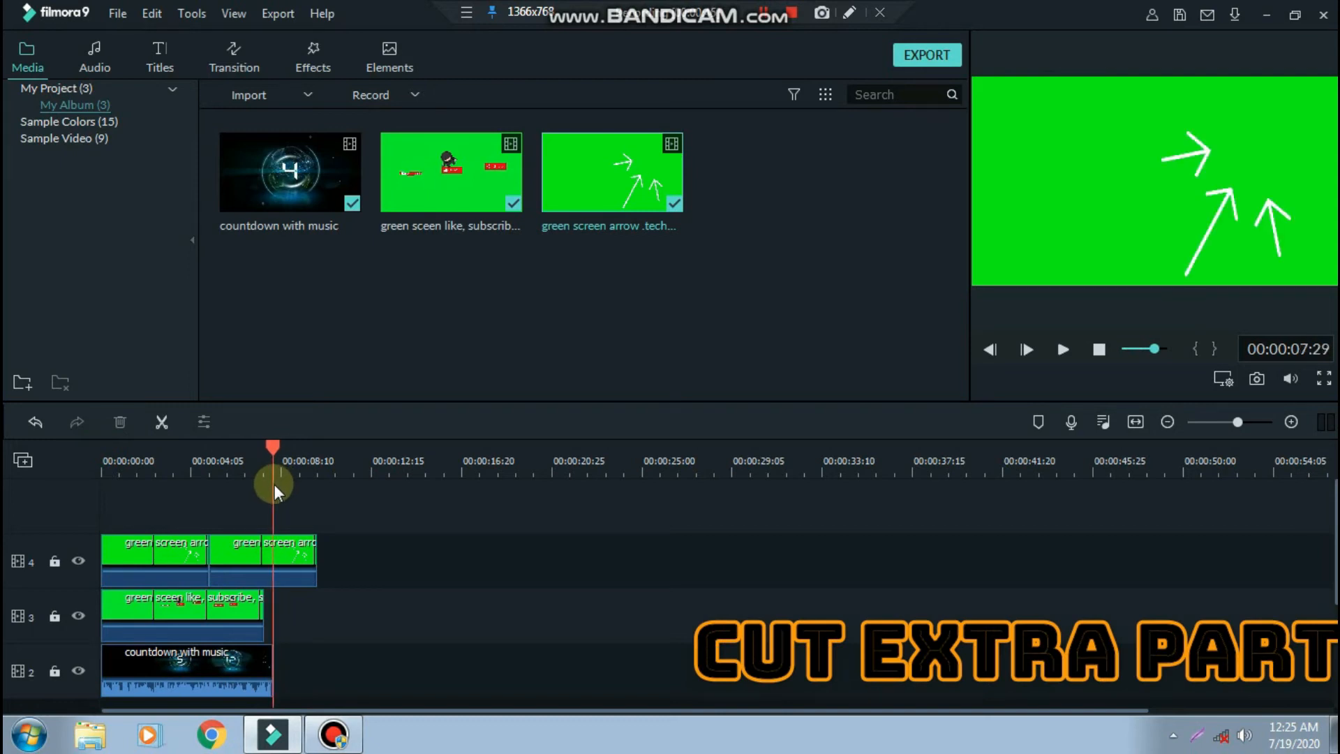
{"action": "left_click", "coordinate": [161, 422]}
{"action": "left_click", "coordinate": [300, 541]}
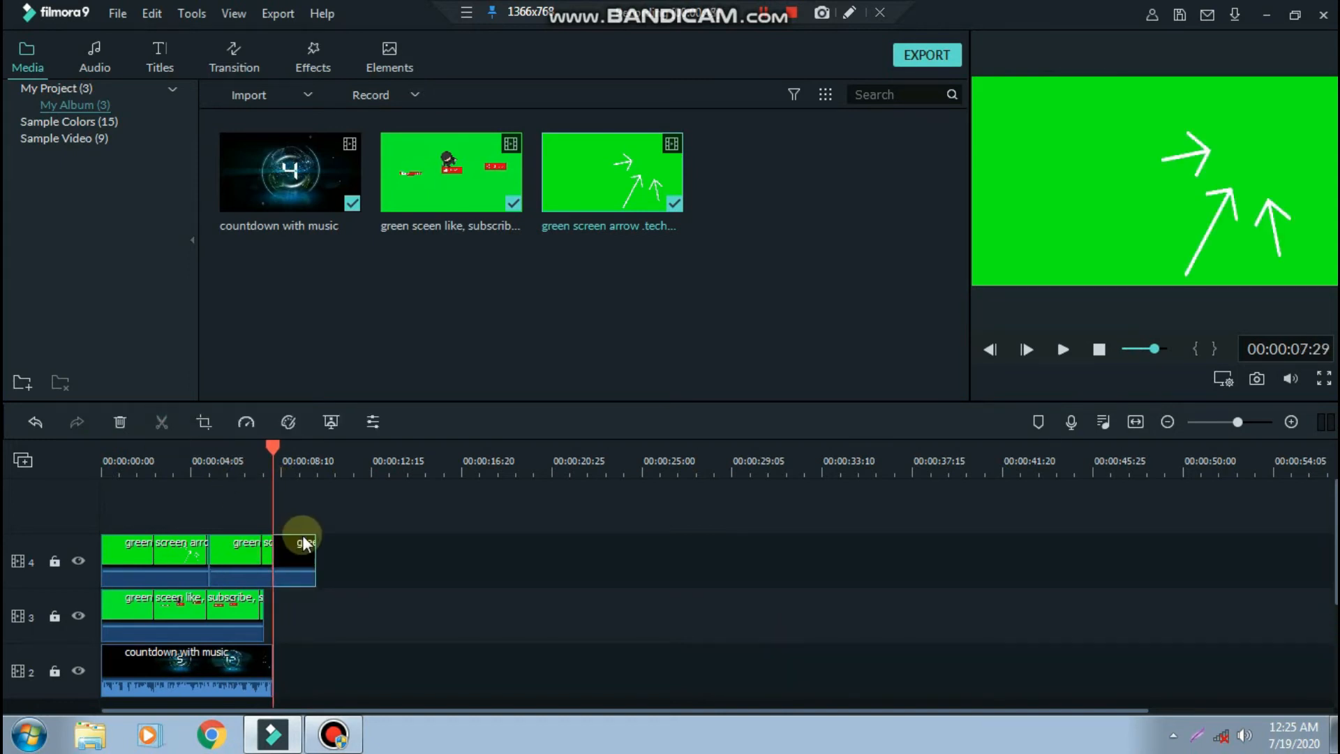
{"action": "left_click", "coordinate": [120, 421]}
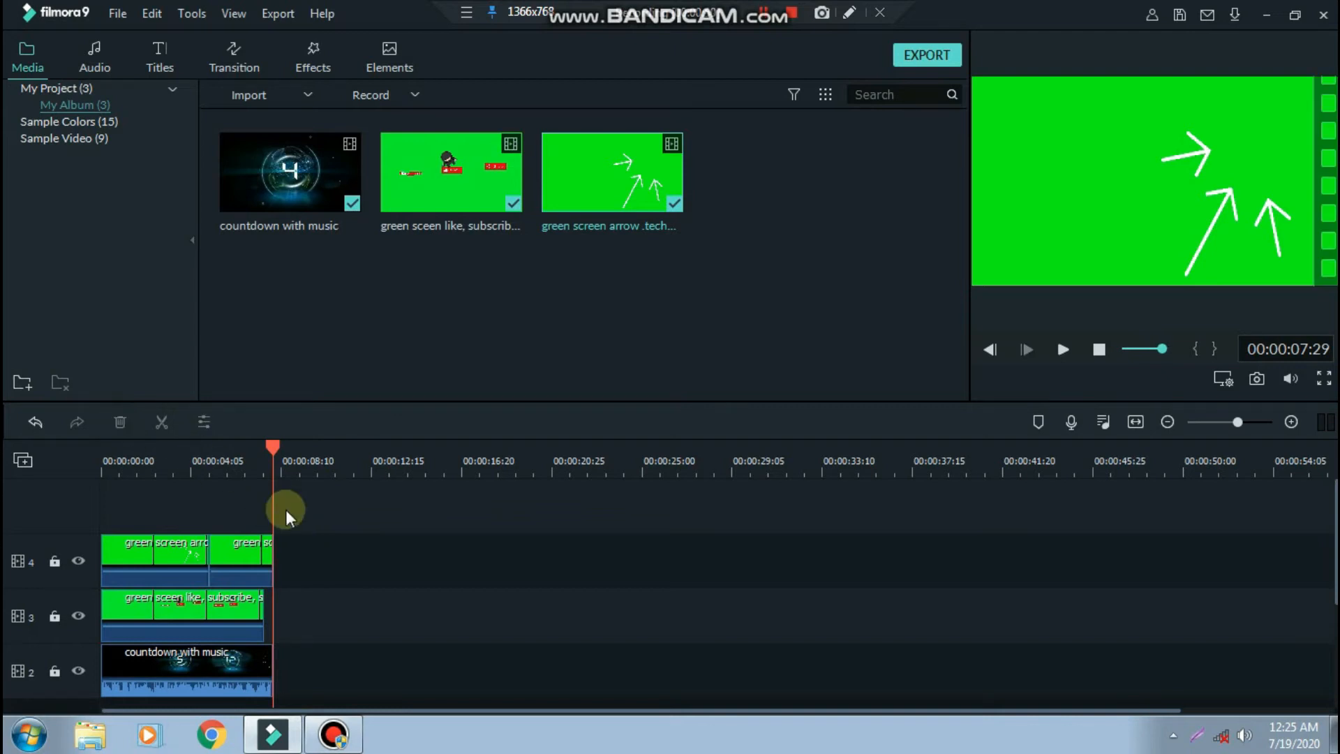
Select the first arrow clip on track 4 with the playhead at 00:00:02:02 and temporarily outline its edit control in red.
{"action": "left_click_drag", "start_coordinate": [274, 448], "coordinate": [147, 458]}
{"action": "left_click", "coordinate": [158, 555]}
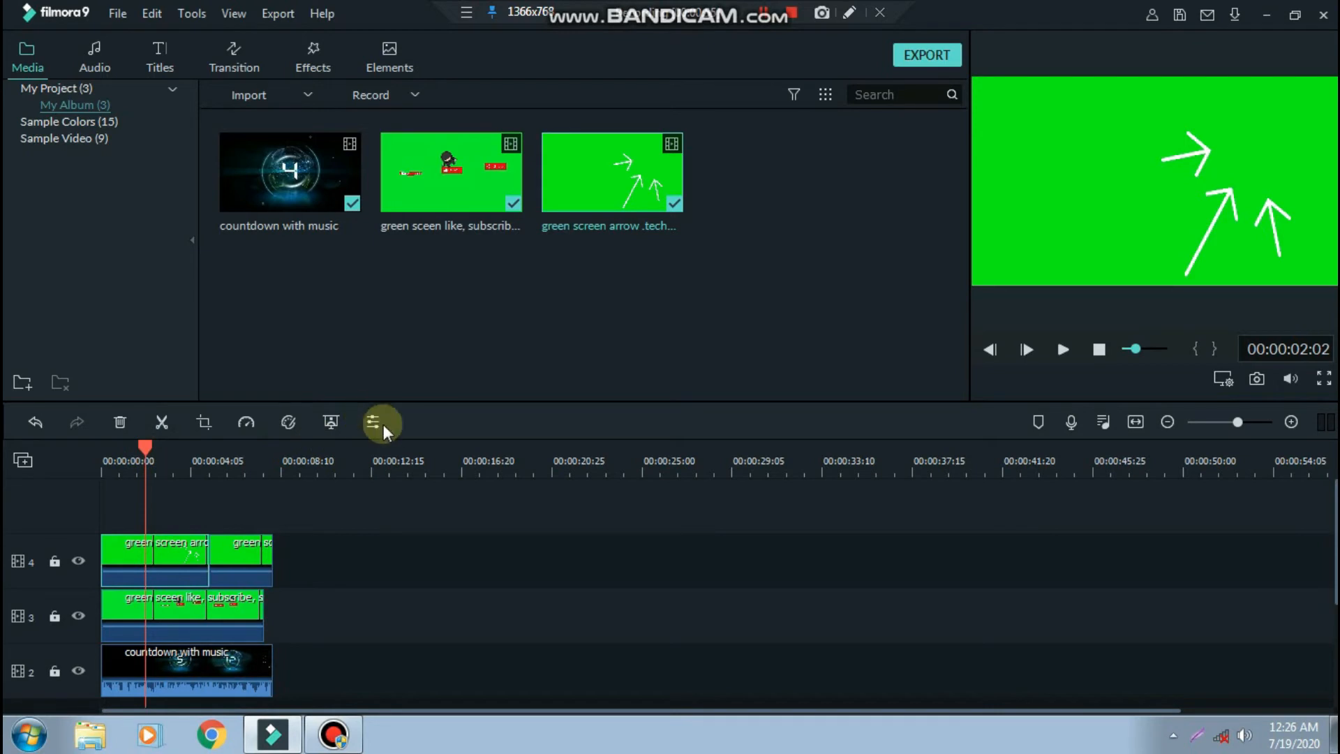
{"action": "left_click", "coordinate": [849, 14]}
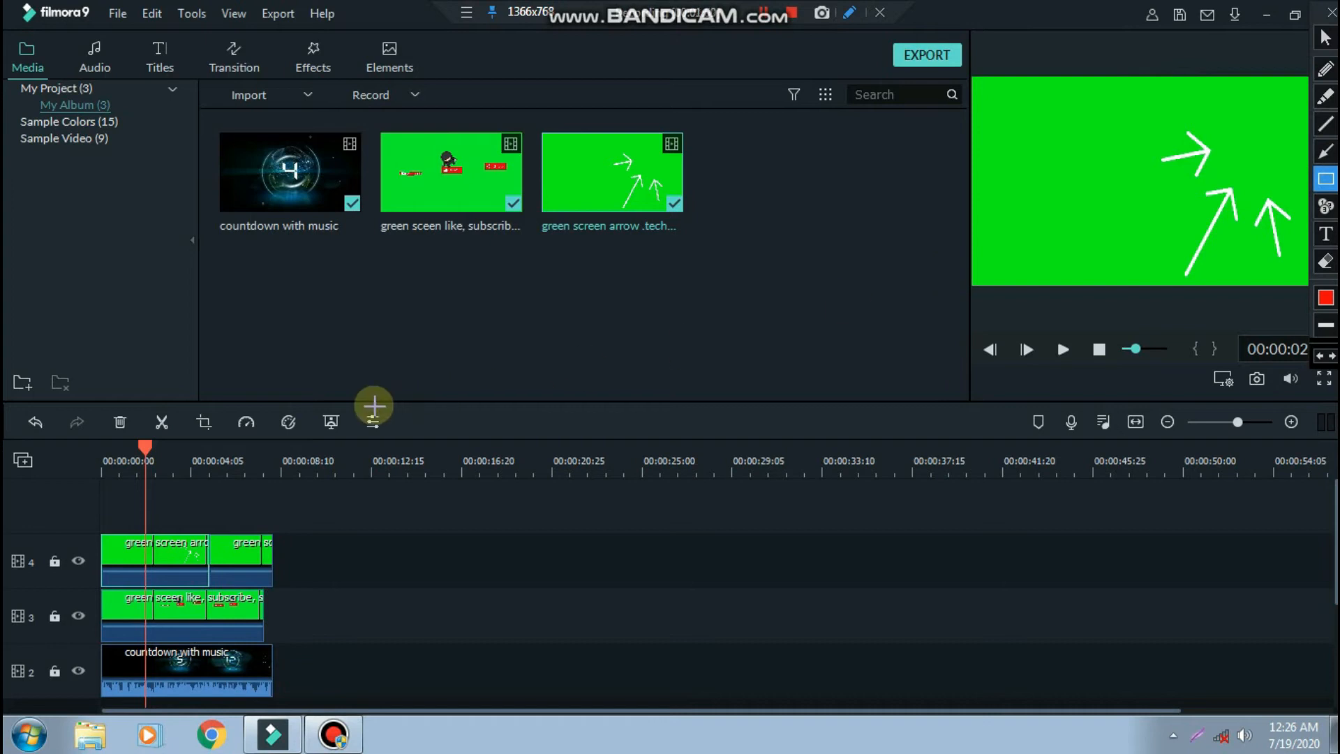
{"action": "left_click_drag", "start_coordinate": [360, 405], "coordinate": [397, 440]}
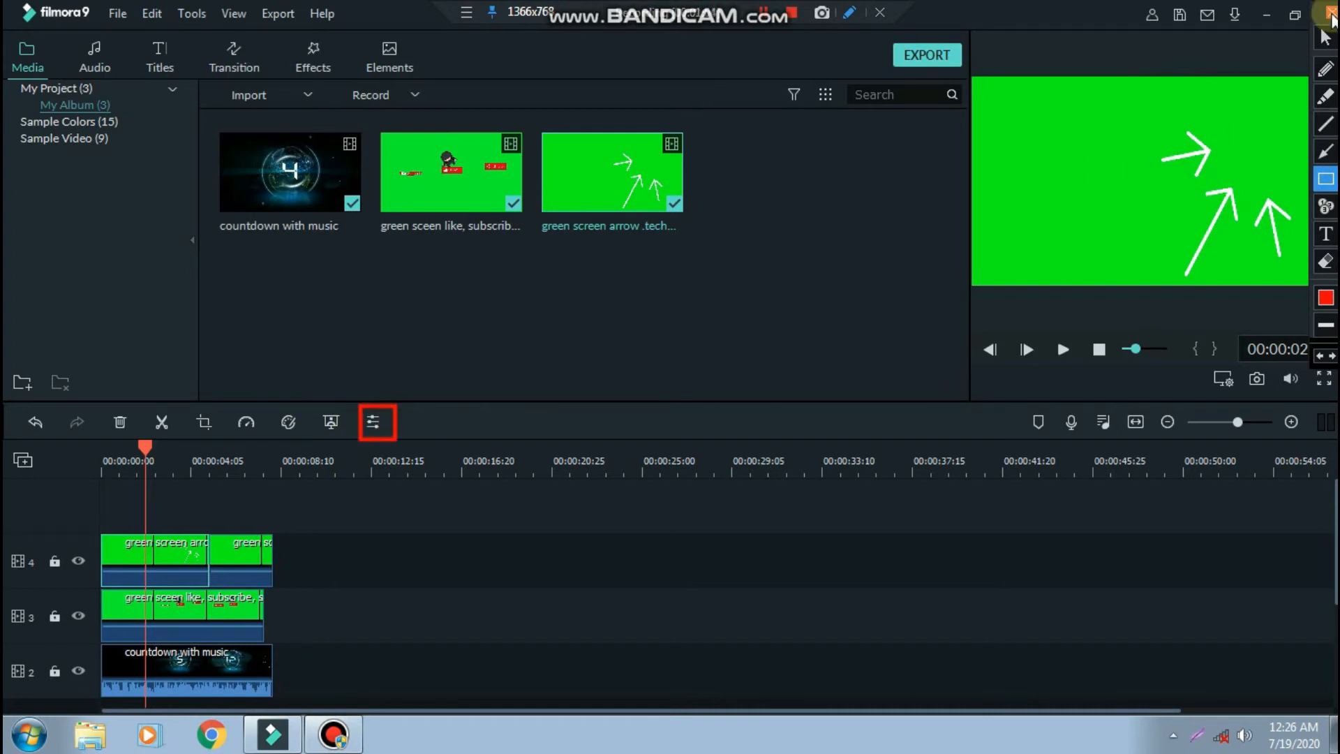
{"action": "left_click", "coordinate": [1330, 15]}
Open the first arrow clip's editing settings and outline the Chroma Key option with a red rectangle.
{"action": "left_click", "coordinate": [372, 422]}
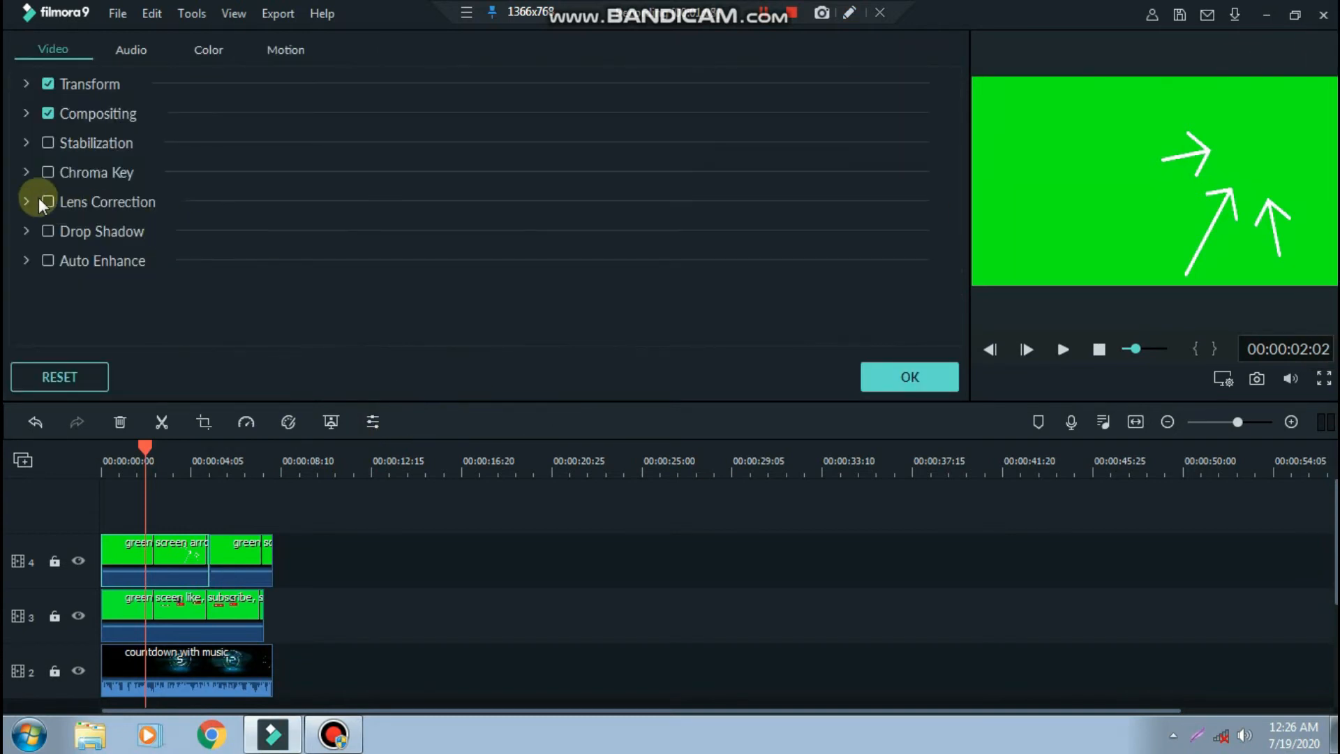
{"action": "left_click", "coordinate": [852, 11]}
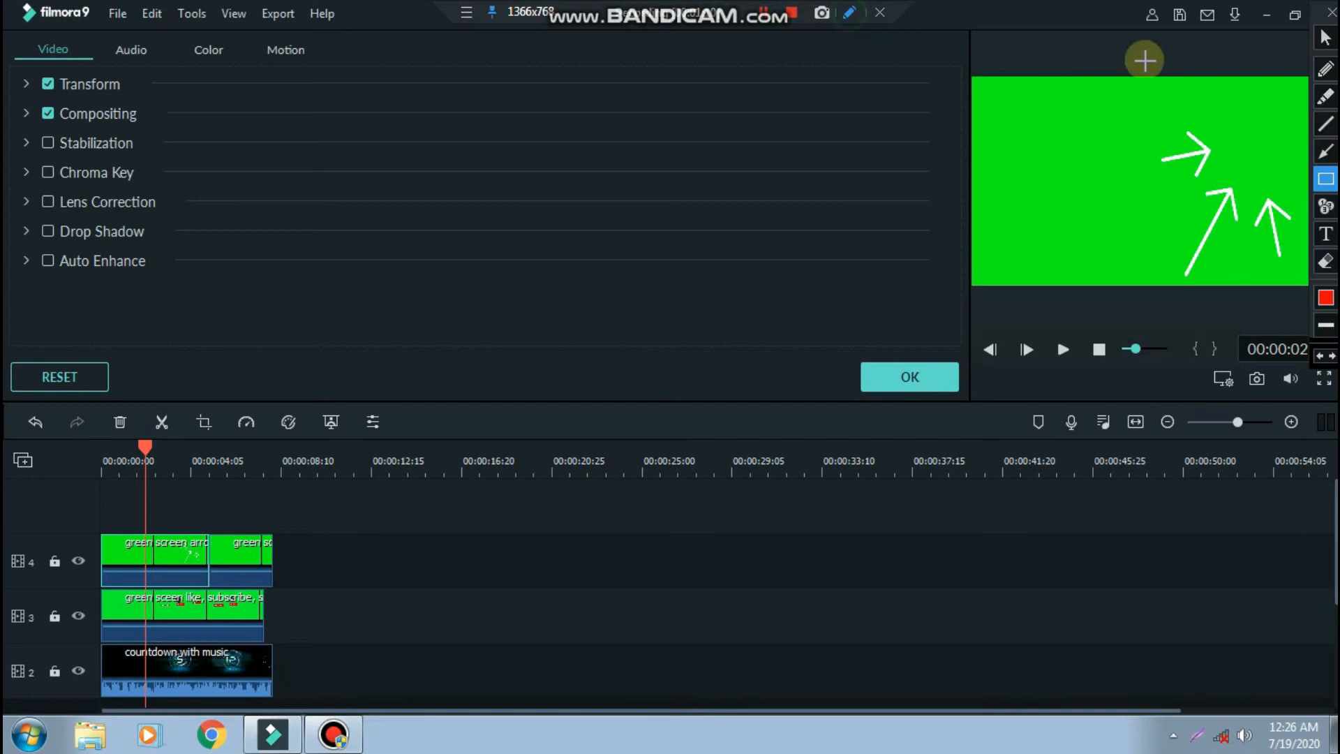
{"action": "left_click", "coordinate": [1325, 179]}
{"action": "left_click_drag", "start_coordinate": [27, 158], "coordinate": [163, 185]}
{"action": "left_click", "coordinate": [1325, 36]}
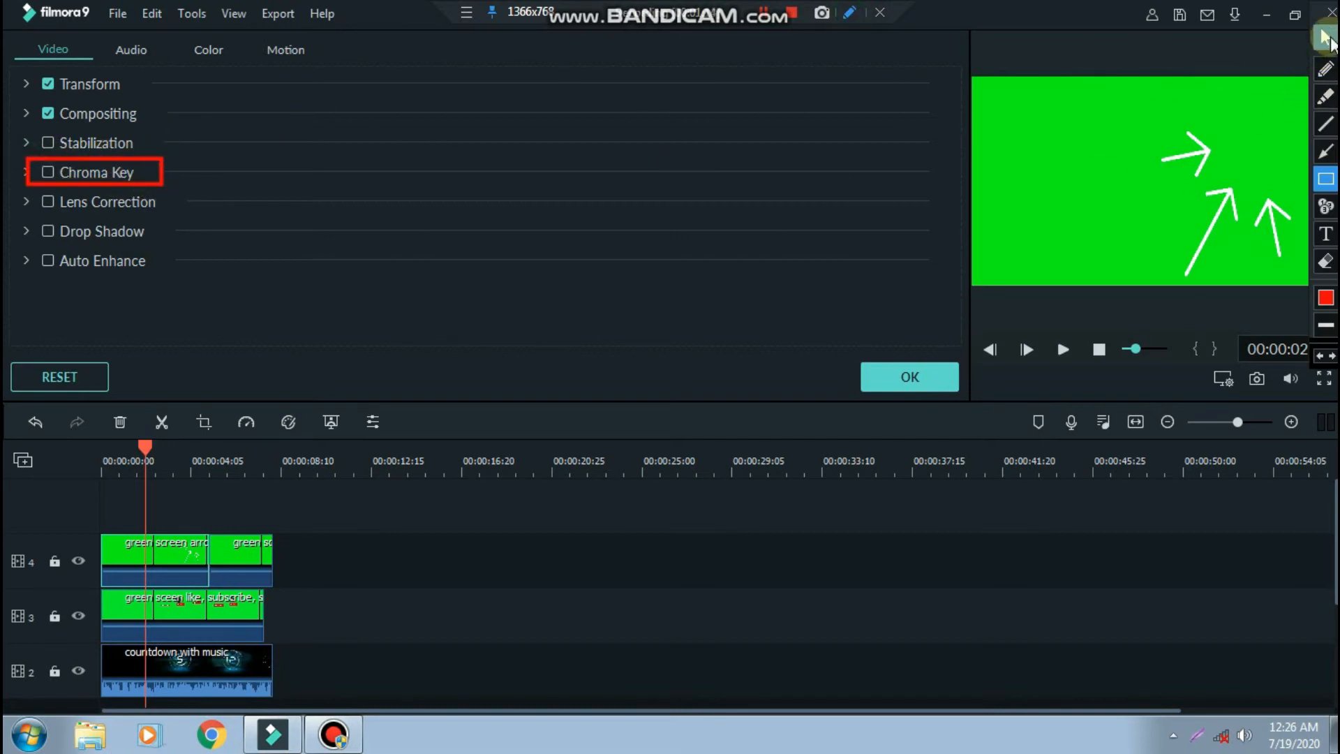
Enable green Chroma Key on the first arrow clip, outline the confirmation control in red, and apply the settings.
{"action": "left_click", "coordinate": [48, 172]}
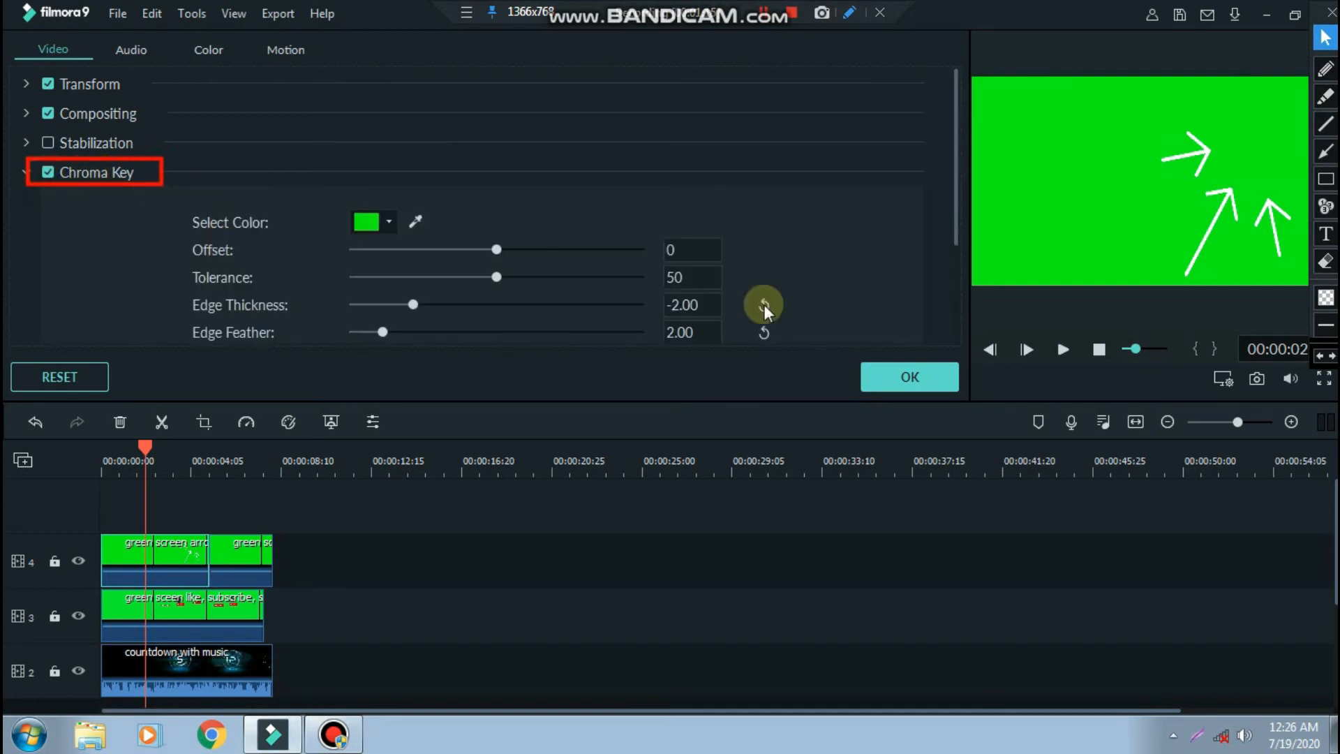
{"action": "left_click", "coordinate": [1325, 179]}
{"action": "left_click_drag", "start_coordinate": [850, 351], "coordinate": [970, 396]}
{"action": "left_click", "coordinate": [1325, 40]}
{"action": "left_click", "coordinate": [928, 378]}
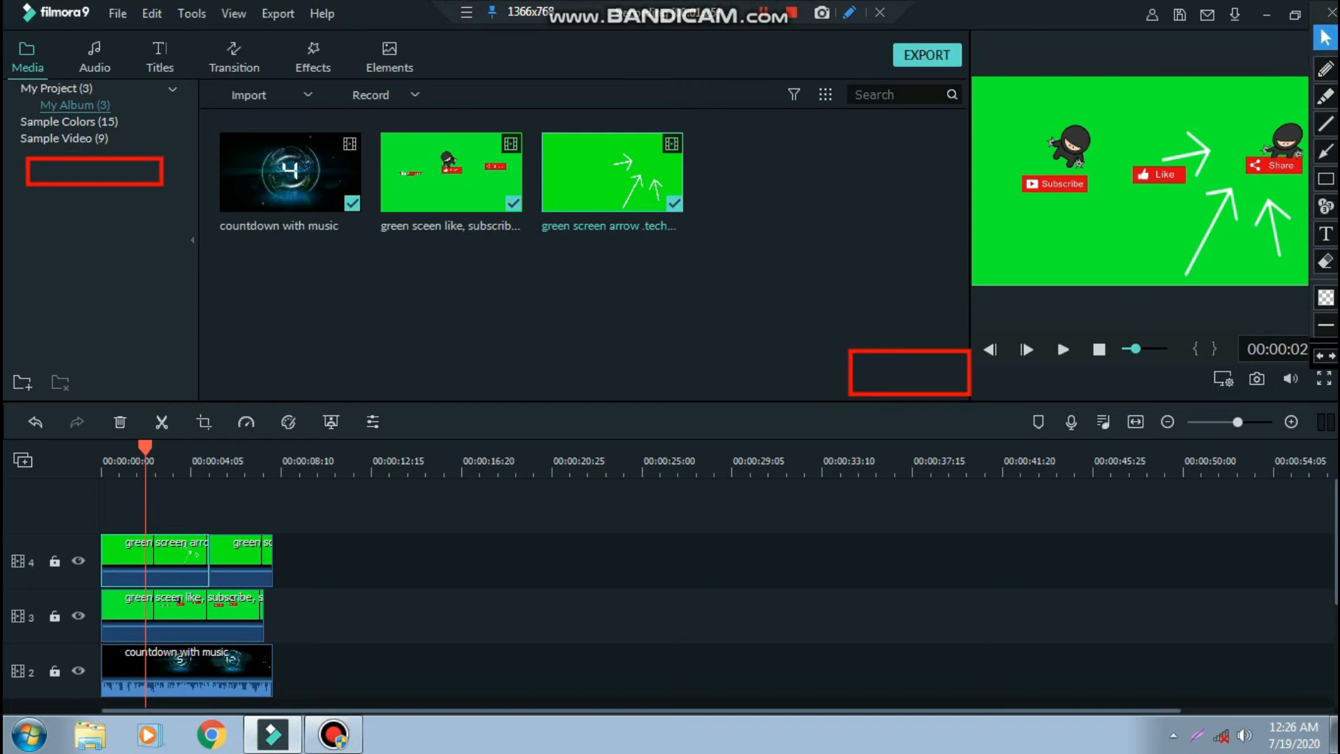
{"action": "left_click", "coordinate": [1331, 11]}
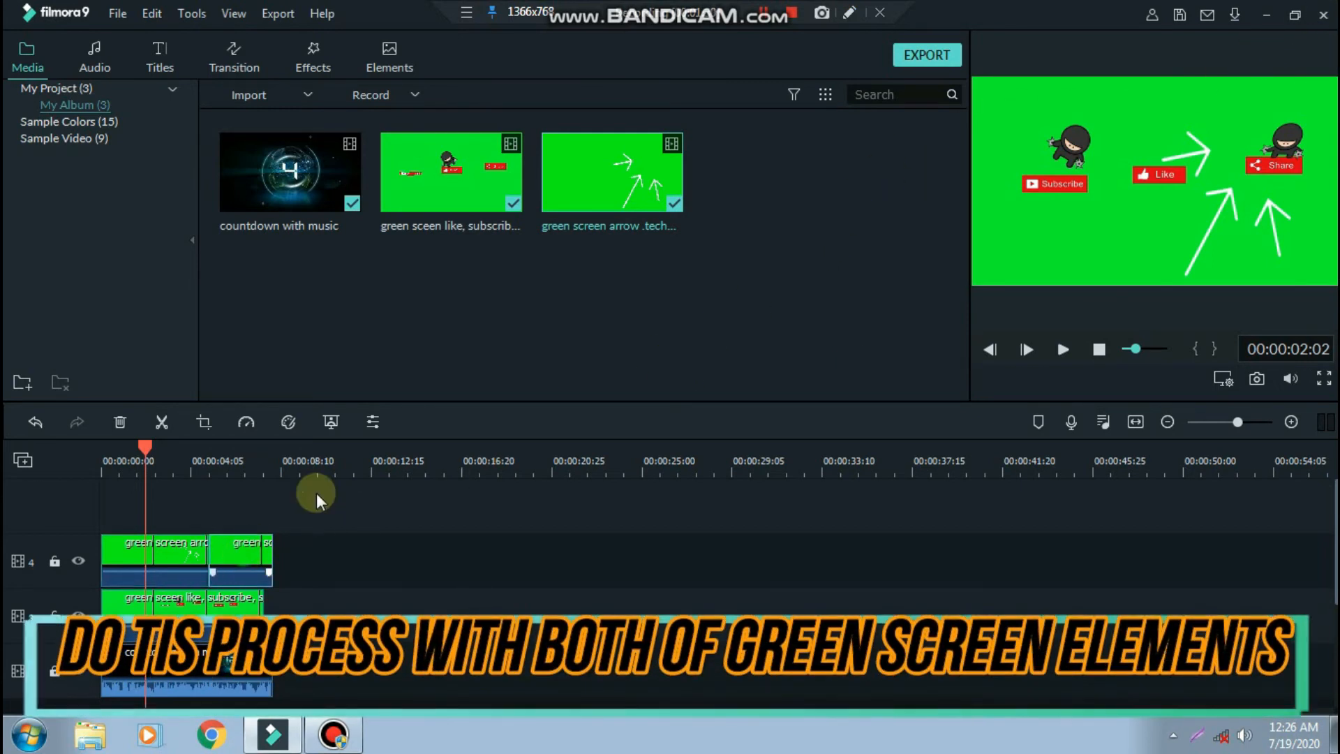
Apply green Chroma Key to the second arrow clip on track 4 and to the like/subscribe/share clip on track 3.
{"action": "left_click", "coordinate": [372, 421]}
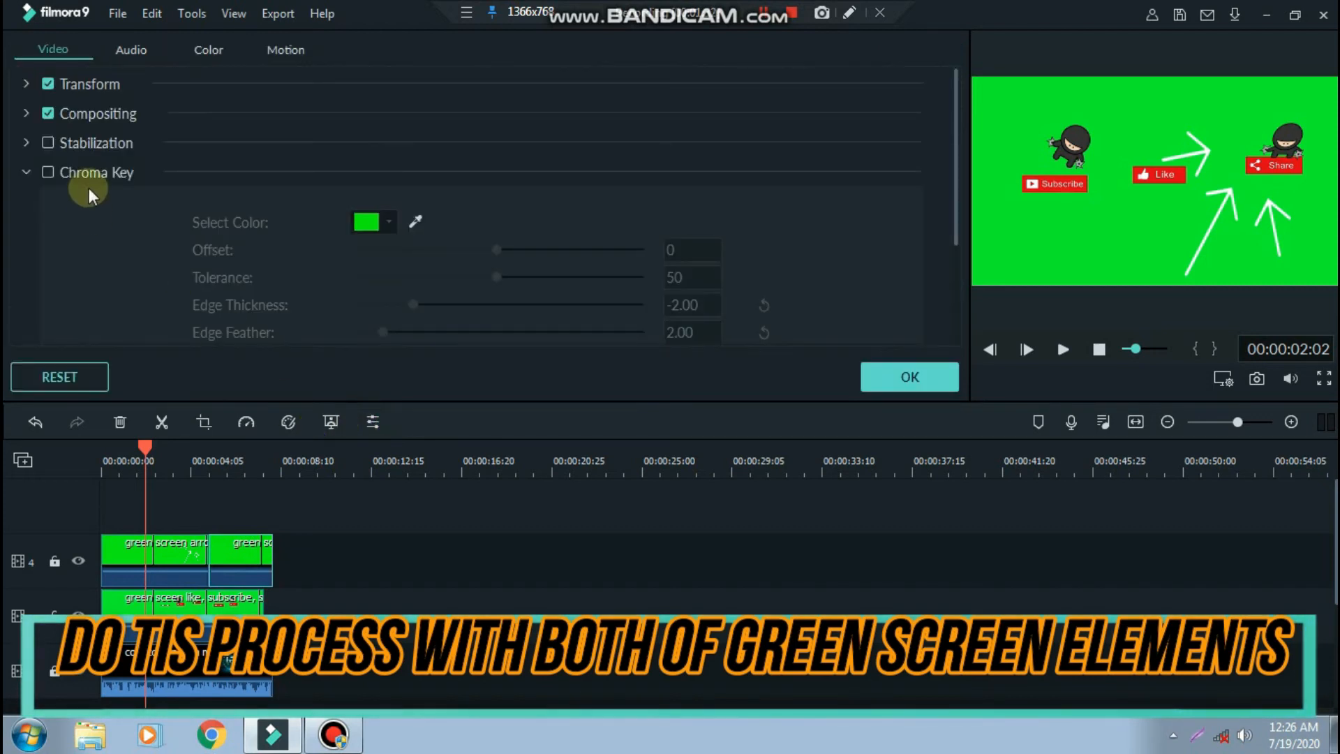
{"action": "left_click", "coordinate": [900, 377]}
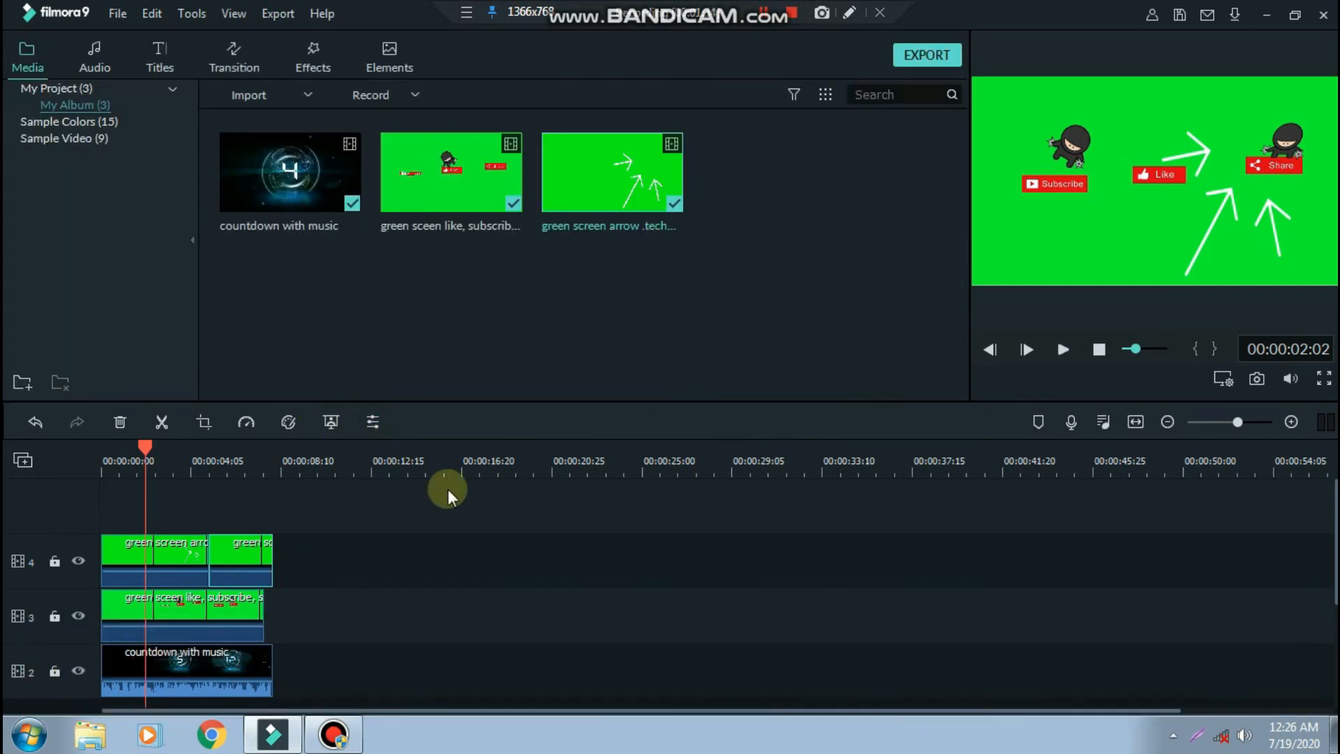
{"action": "left_click", "coordinate": [376, 420]}
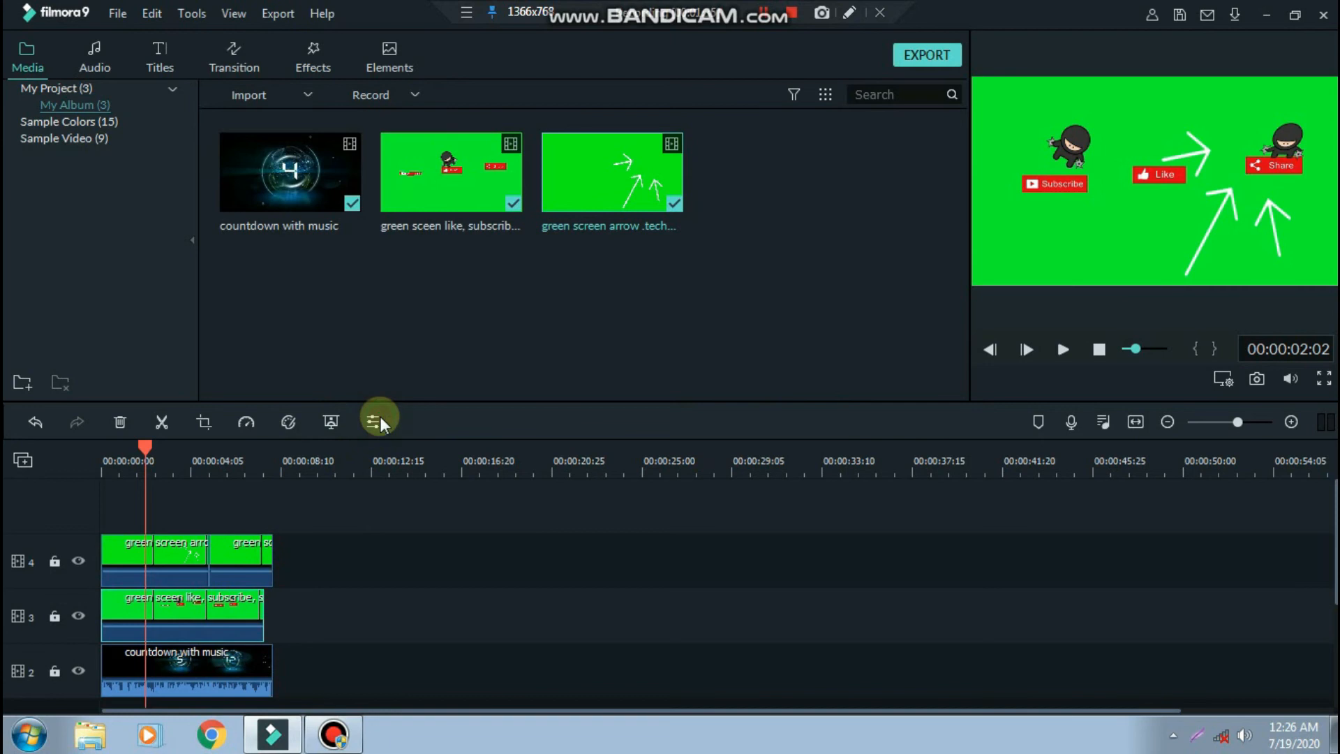
{"action": "left_click", "coordinate": [49, 171]}
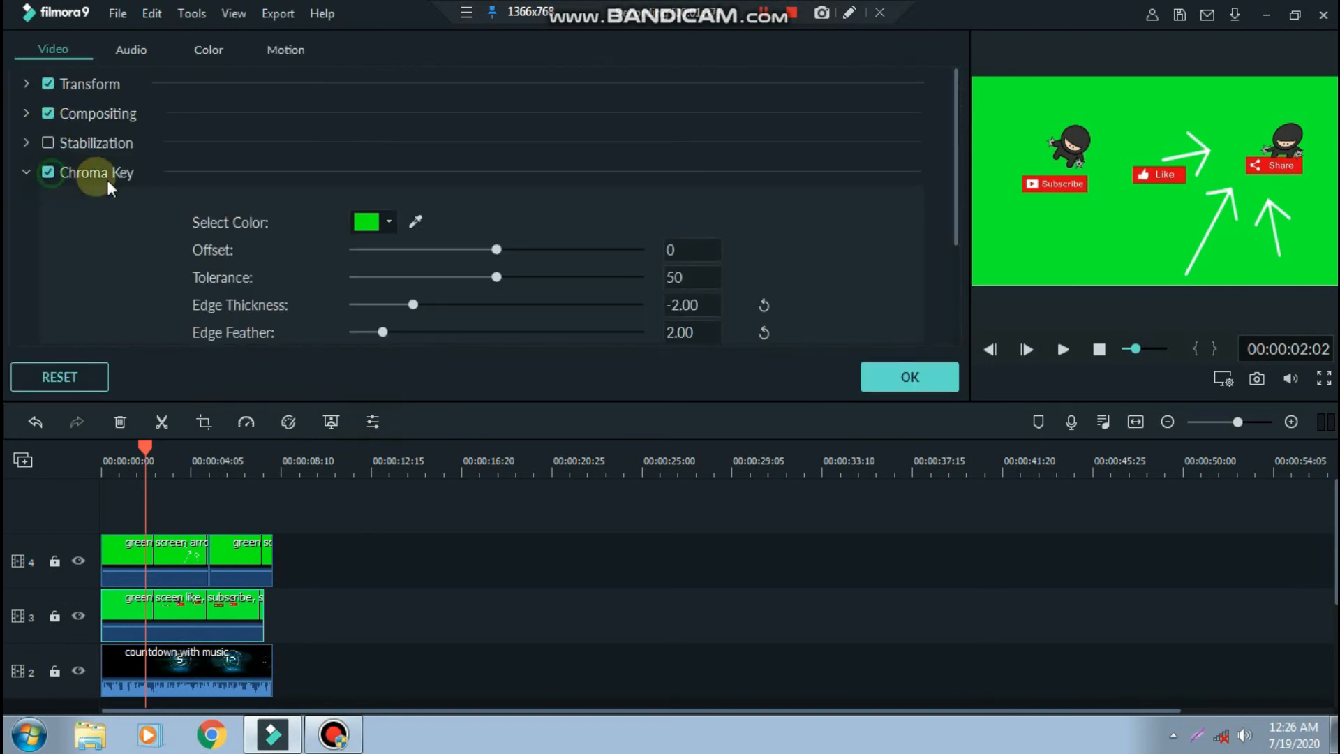
{"action": "left_click", "coordinate": [891, 382]}
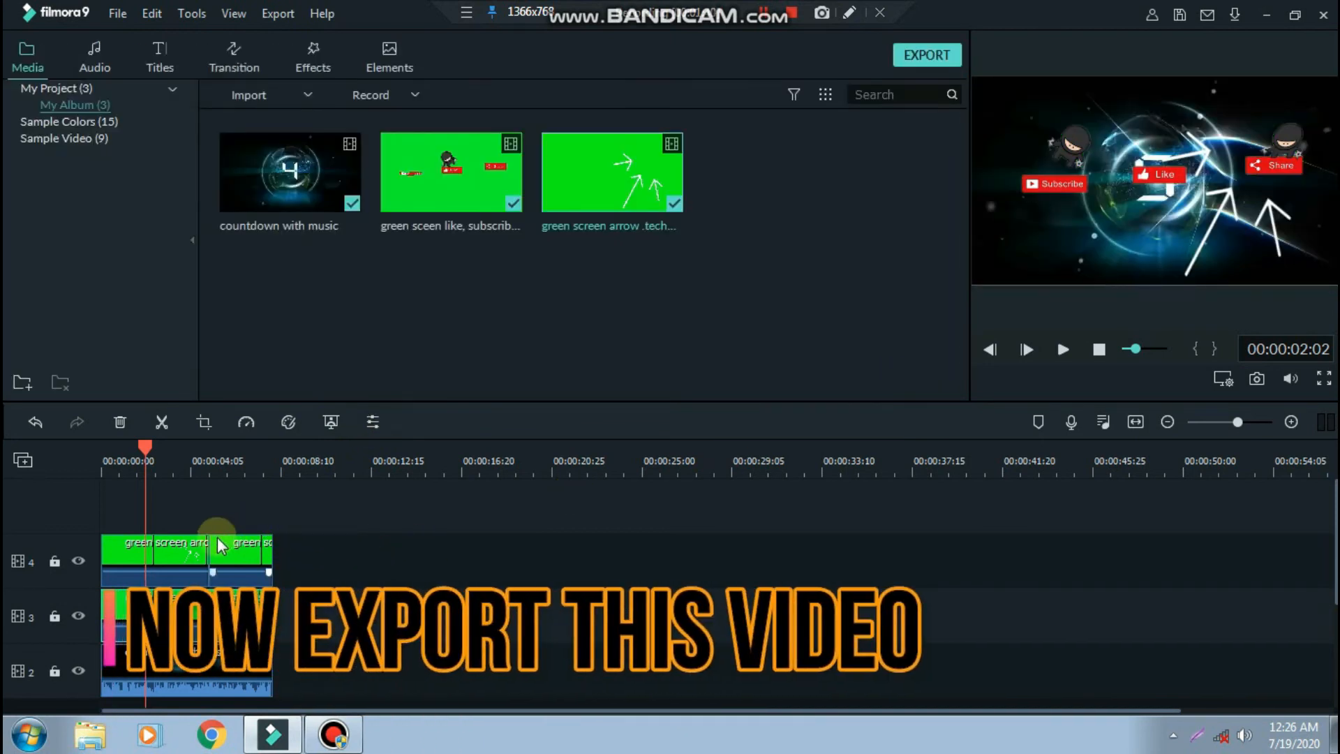
Return the playhead to the timeline start and open the export settings for the outro.
{"action": "left_click_drag", "start_coordinate": [147, 452], "coordinate": [77, 437]}
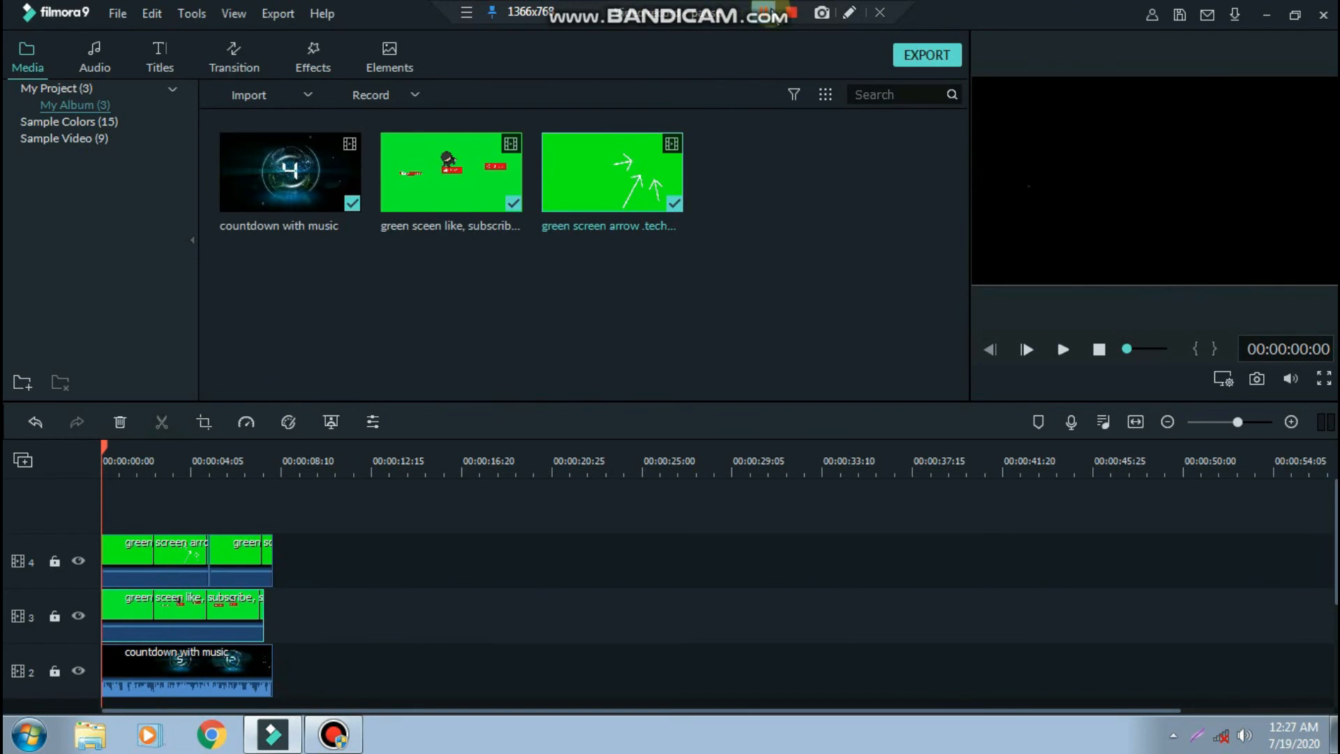
{"action": "left_click", "coordinate": [906, 60]}
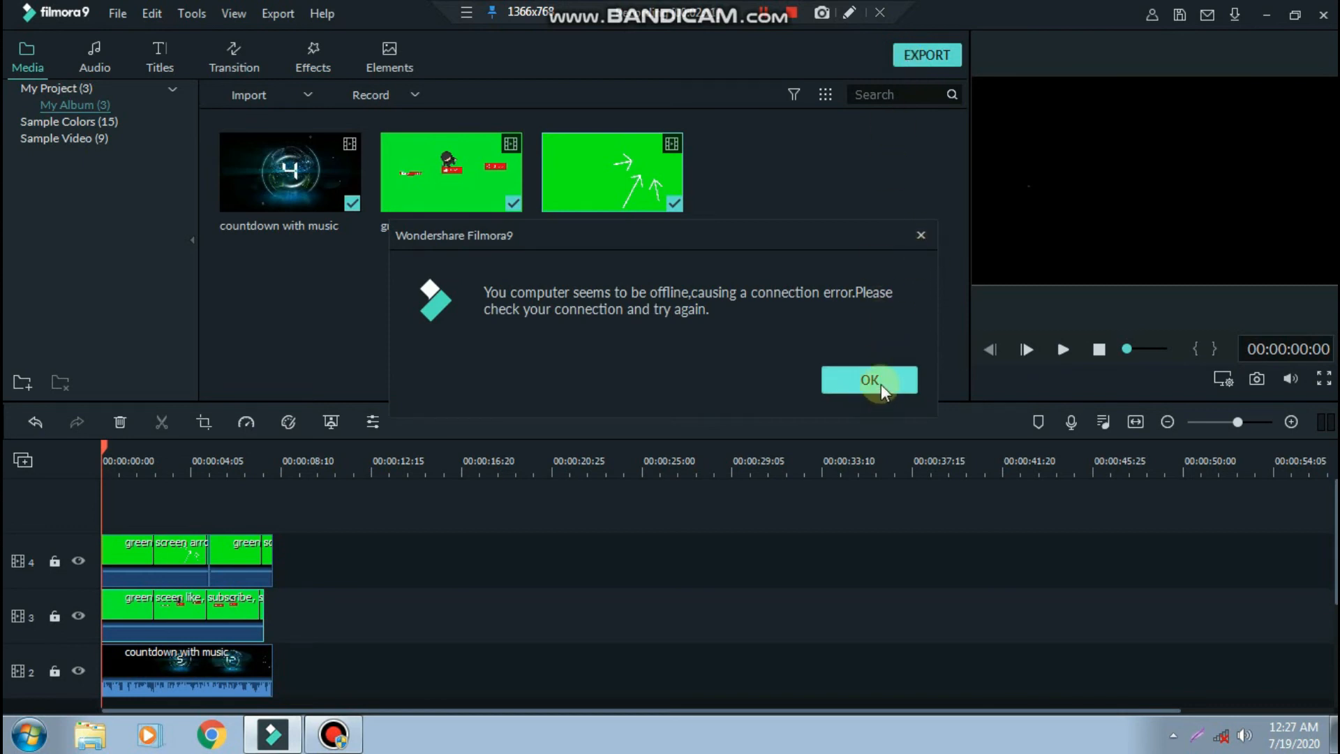
{"action": "left_click", "coordinate": [910, 381]}
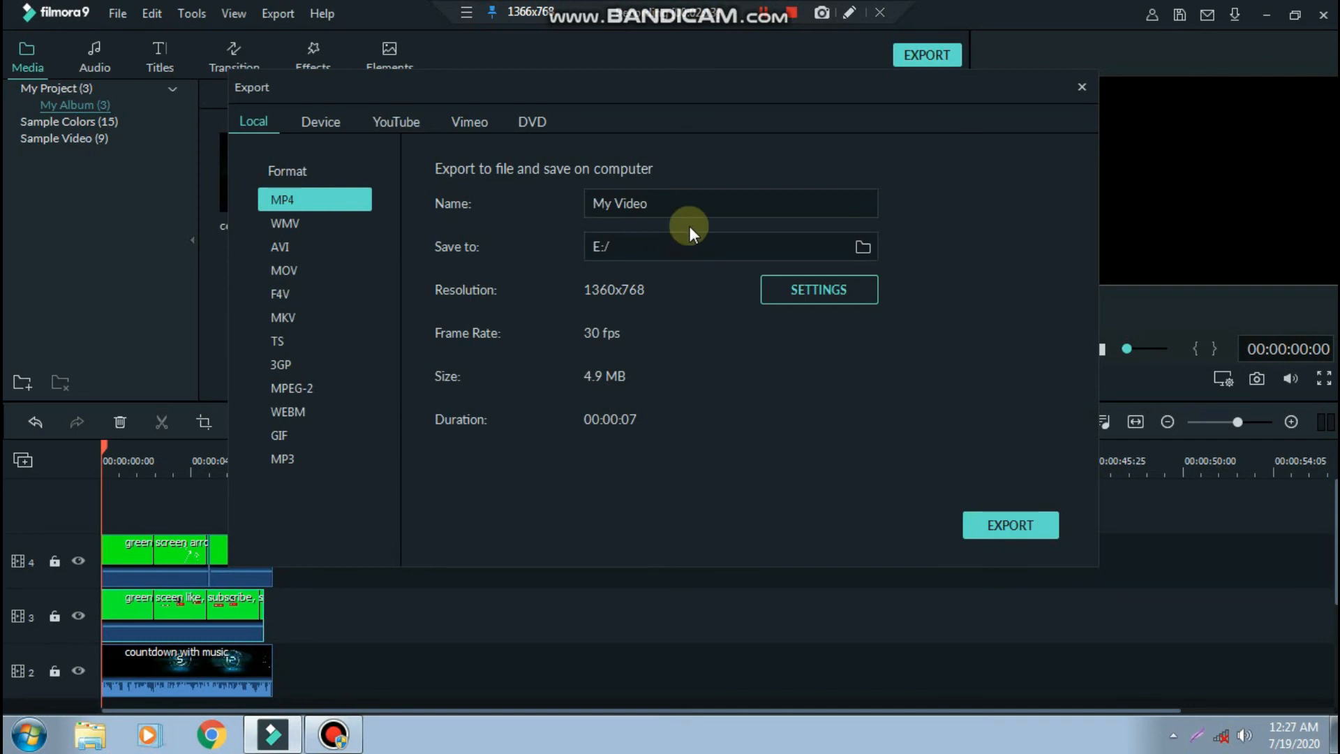
Export the outro as an MP4 named "outro demo" to E:/ and close the export progress window when done.
{"action": "left_click_drag", "start_coordinate": [693, 202], "coordinate": [562, 200]}
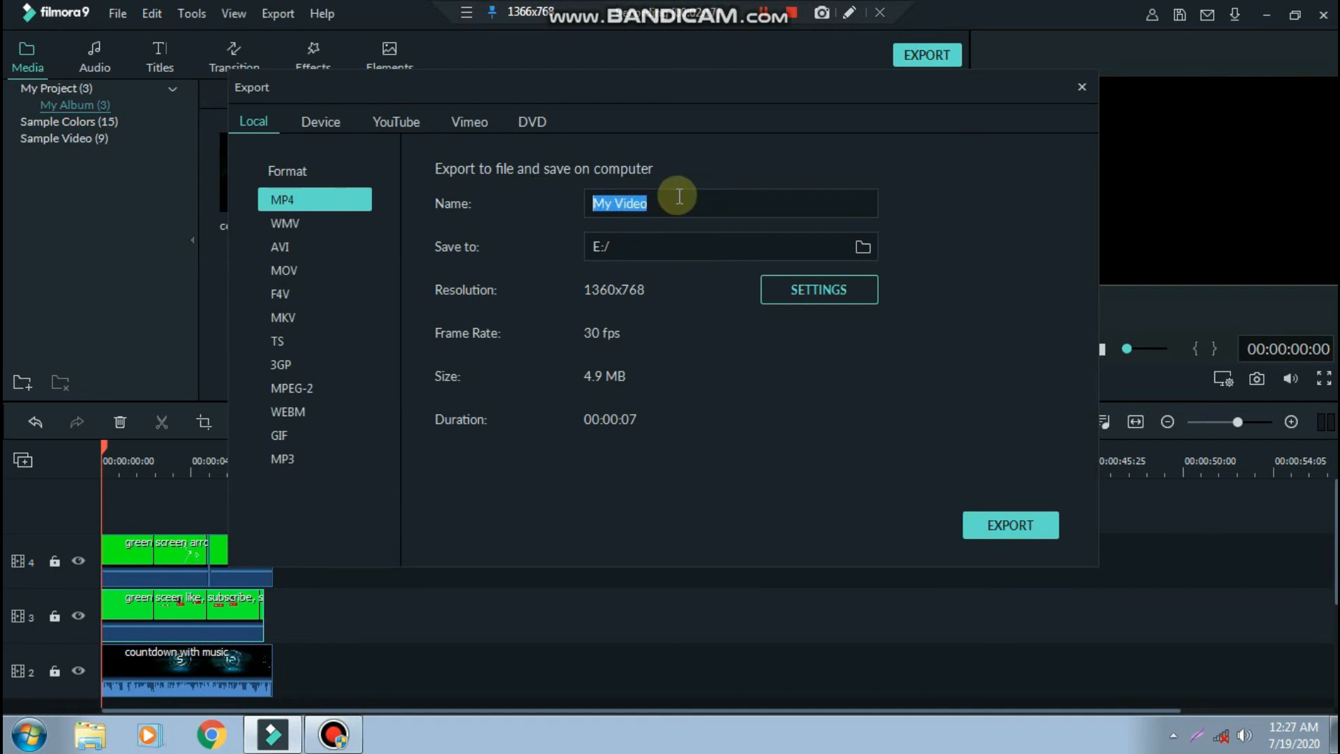
{"action": "type", "text": "outro"}
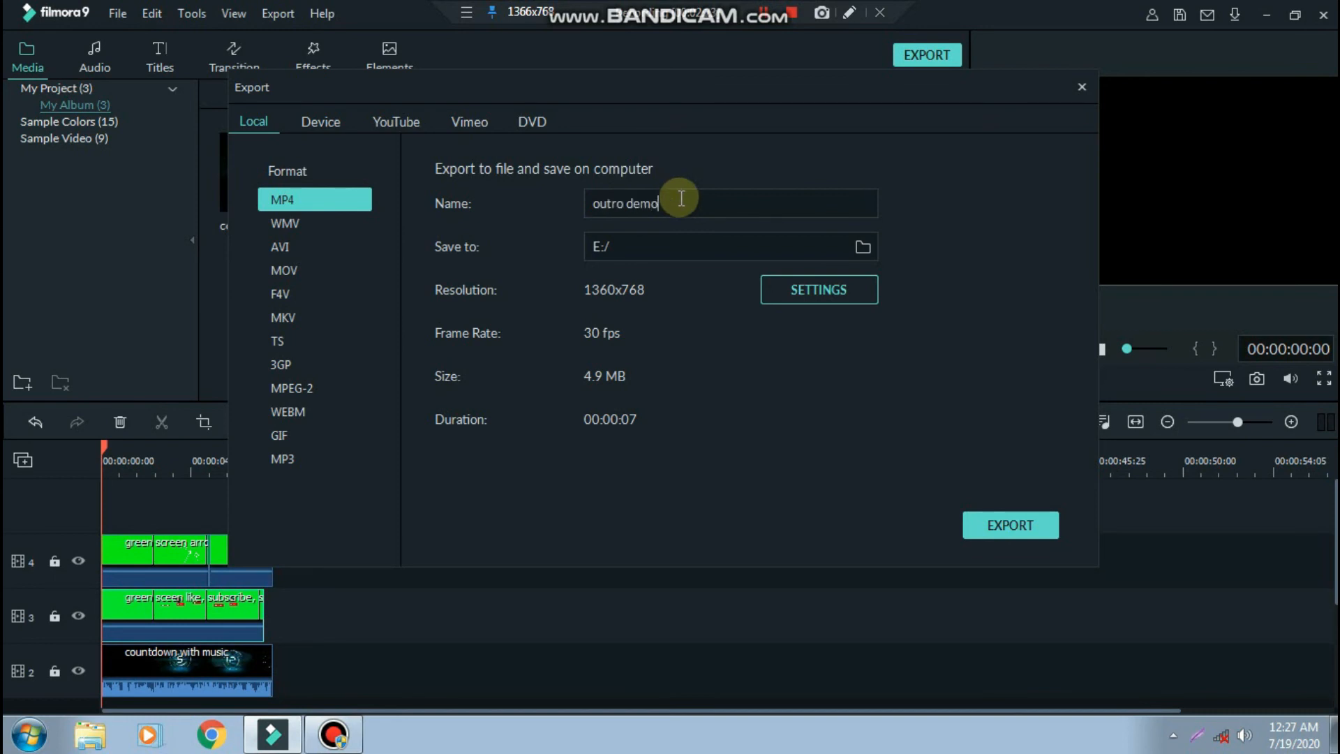
{"action": "left_click", "coordinate": [1032, 524]}
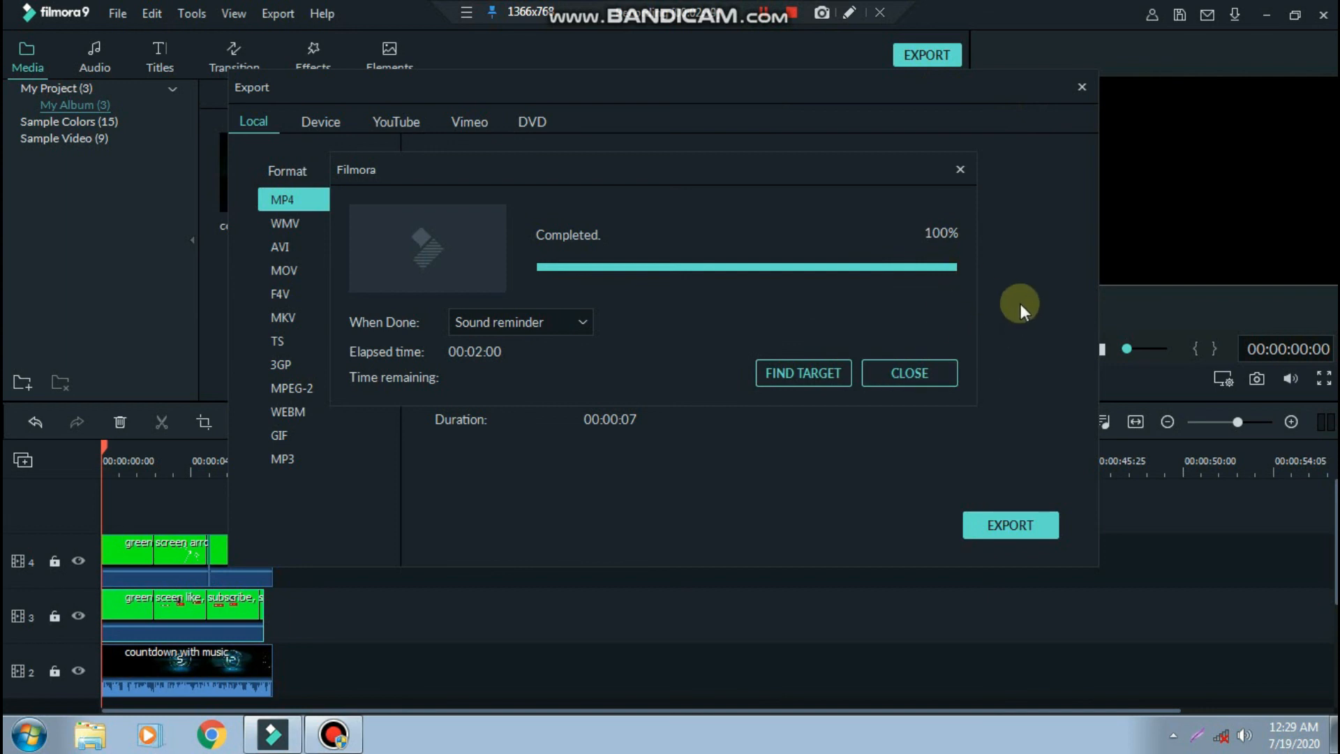
{"action": "left_click", "coordinate": [934, 372]}
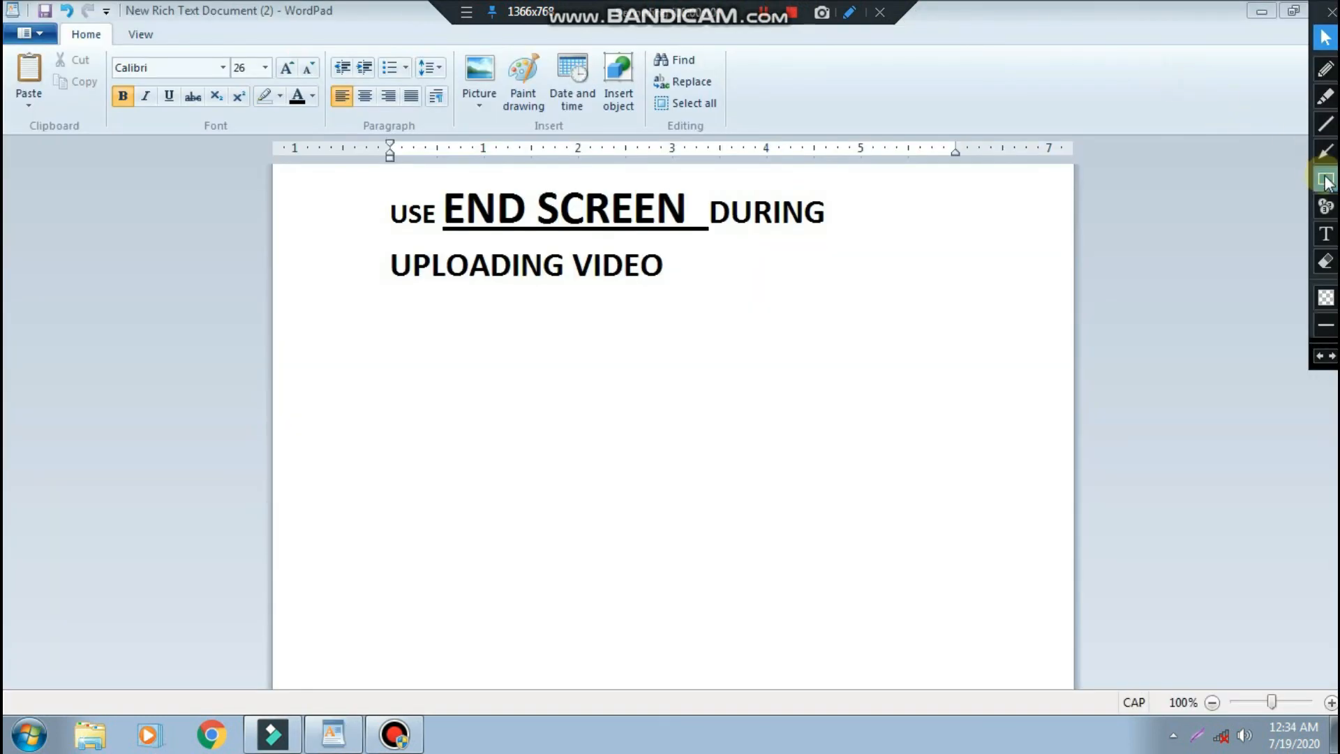
In the WordPad note, draw red rectangles around the first line, the words END SCREEN, and the line UPLOADING VIDEO.
{"action": "left_click", "coordinate": [1325, 178]}
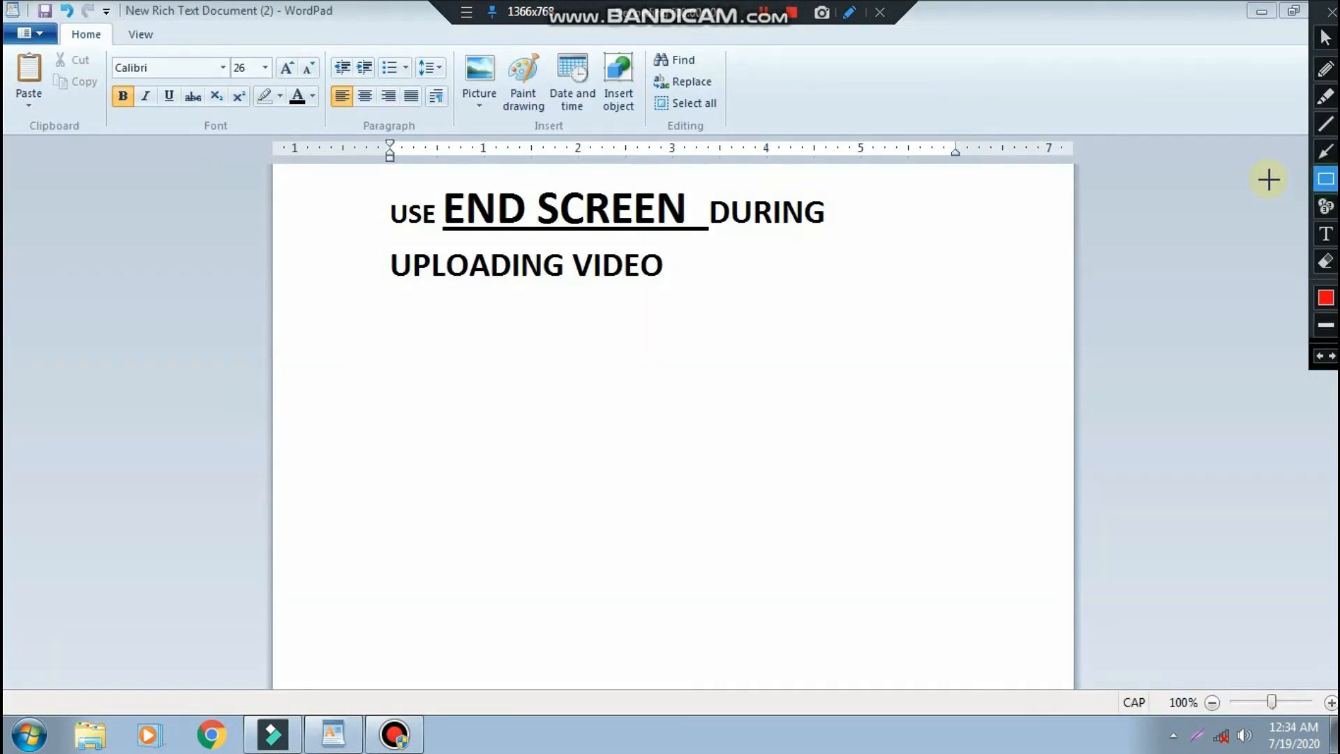
{"action": "left_click_drag", "start_coordinate": [372, 176], "coordinate": [846, 237]}
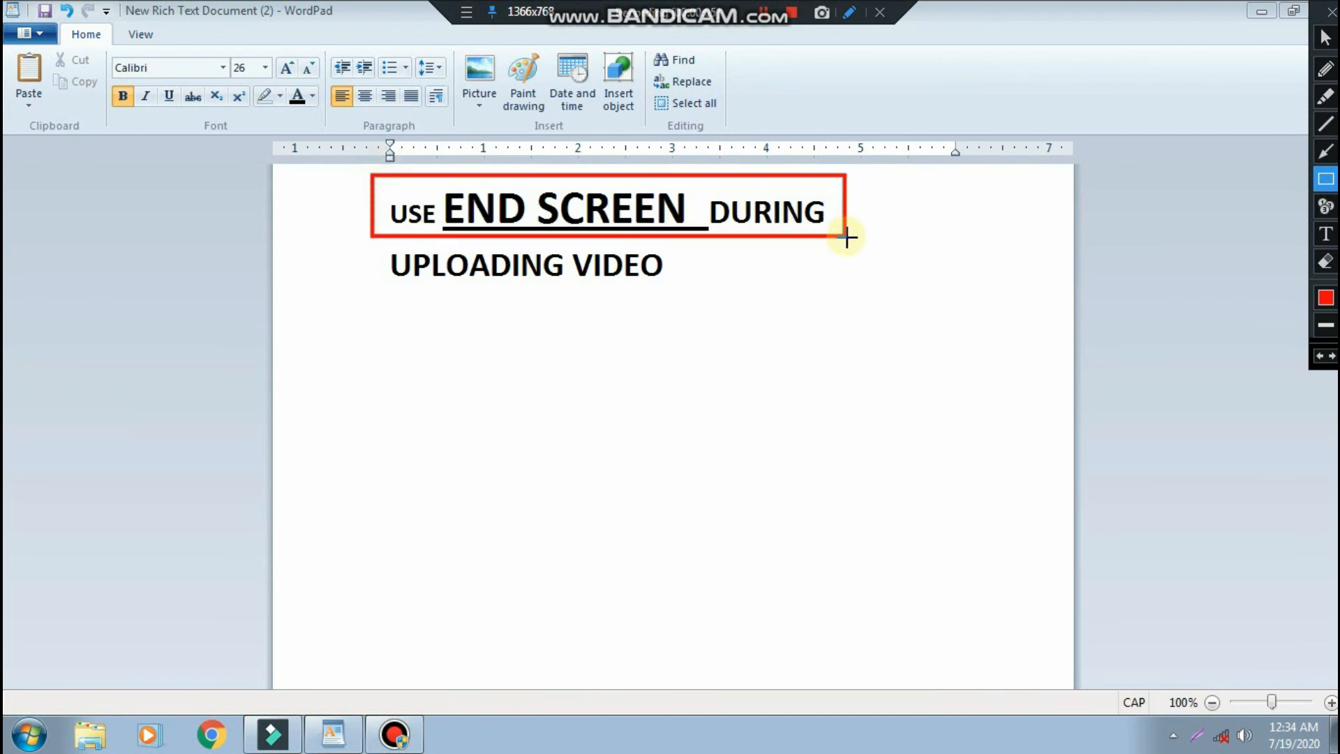
{"action": "left_click_drag", "start_coordinate": [436, 170], "coordinate": [703, 242]}
{"action": "left_click_drag", "start_coordinate": [438, 159], "coordinate": [707, 245]}
{"action": "left_click_drag", "start_coordinate": [373, 225], "coordinate": [700, 293]}
{"action": "left_click_drag", "start_coordinate": [363, 224], "coordinate": [649, 282]}
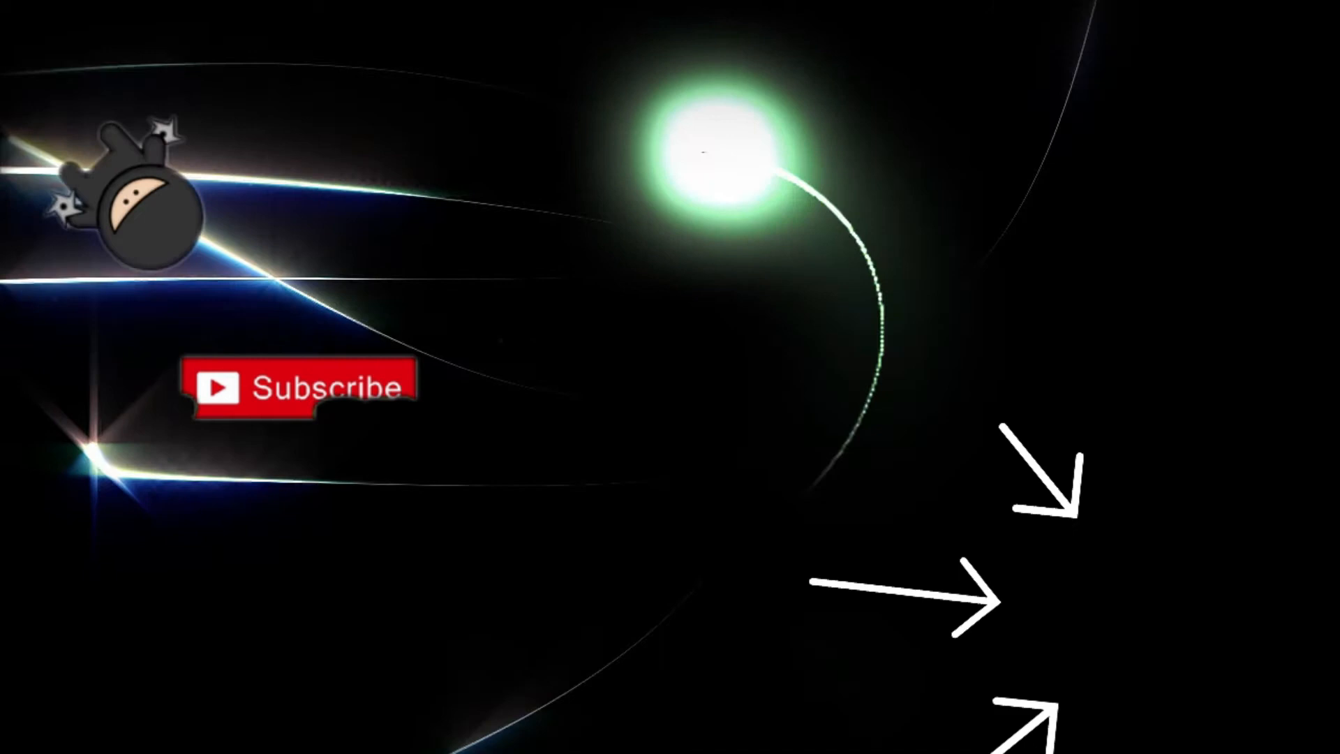